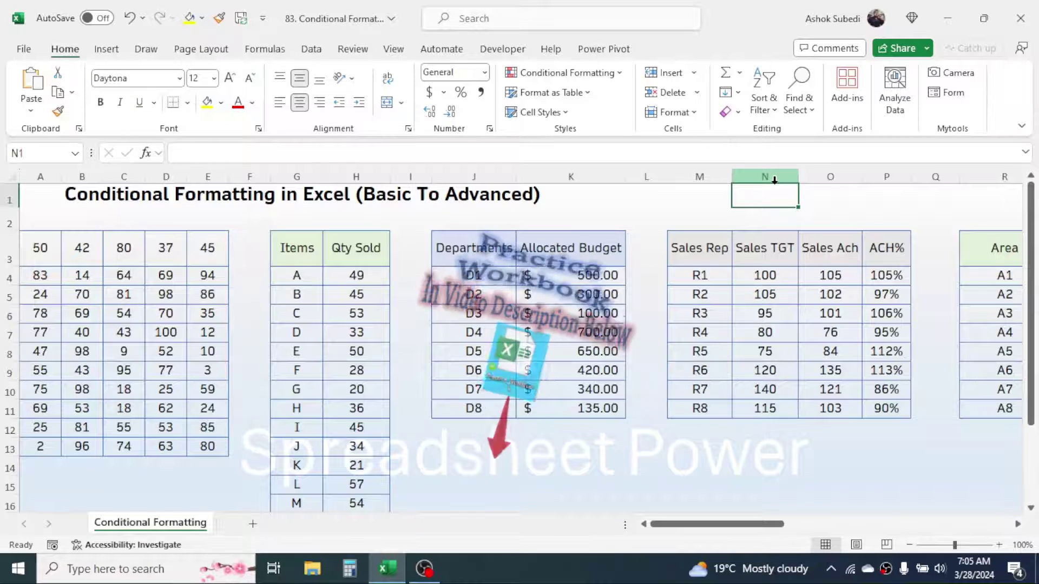
{"action": "mouse_move", "coordinate": [741, 523]}
{"action": "left_mouse_down"}
{"action": "mouse_move", "coordinate": [913, 533]}
{"action": "mouse_move", "coordinate": [742, 525]}
{"action": "left_mouse_up"}
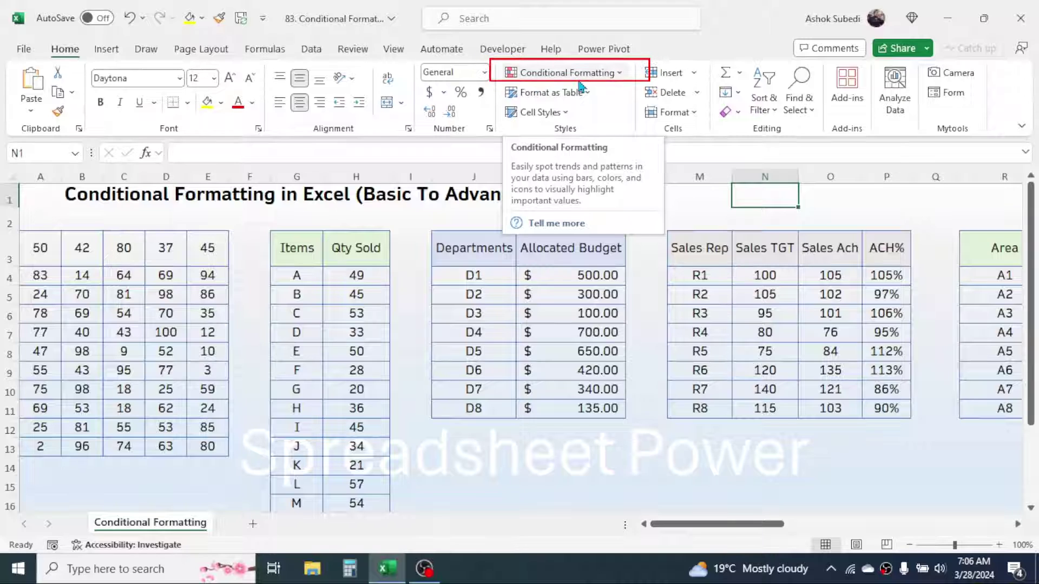
{"action": "left_click", "coordinate": [707, 198]}
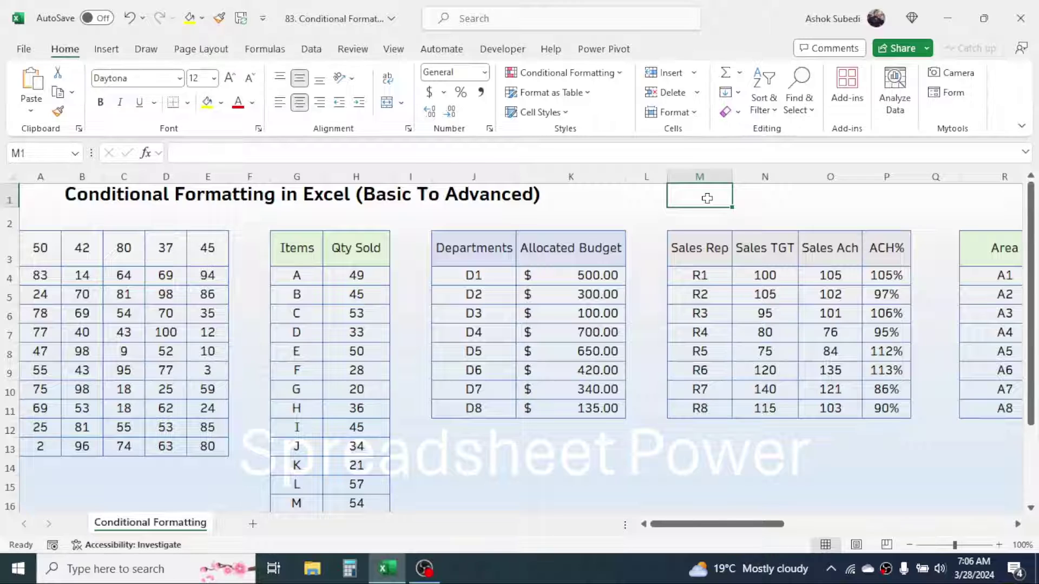
{"action": "left_click", "coordinate": [582, 446]}
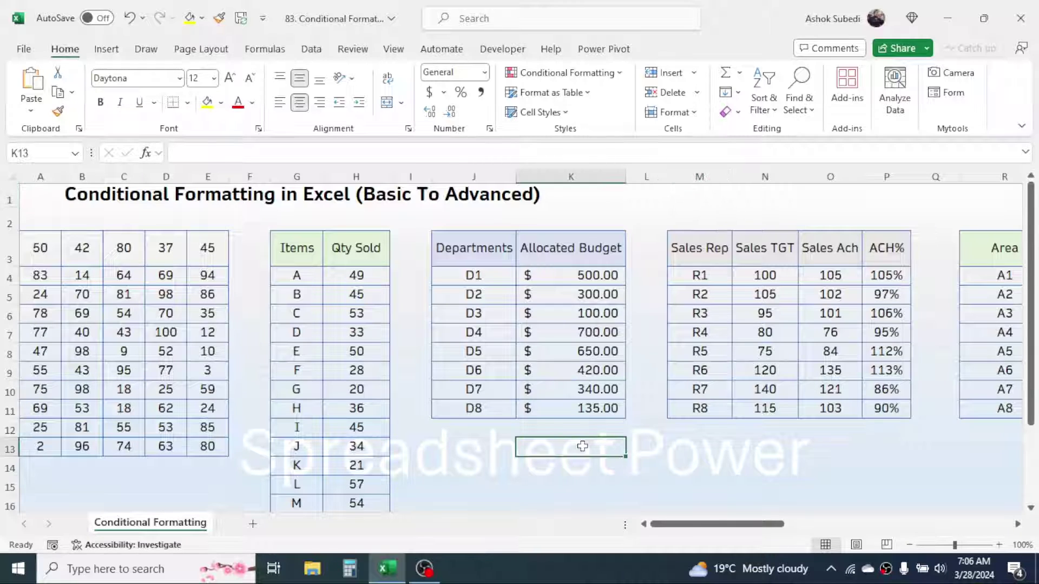
Start a Greater Than highlight rule on the number grid A3:E13 with a threshold of 90
{"action": "left_click_drag", "start_coordinate": [41, 248], "coordinate": [206, 435]}
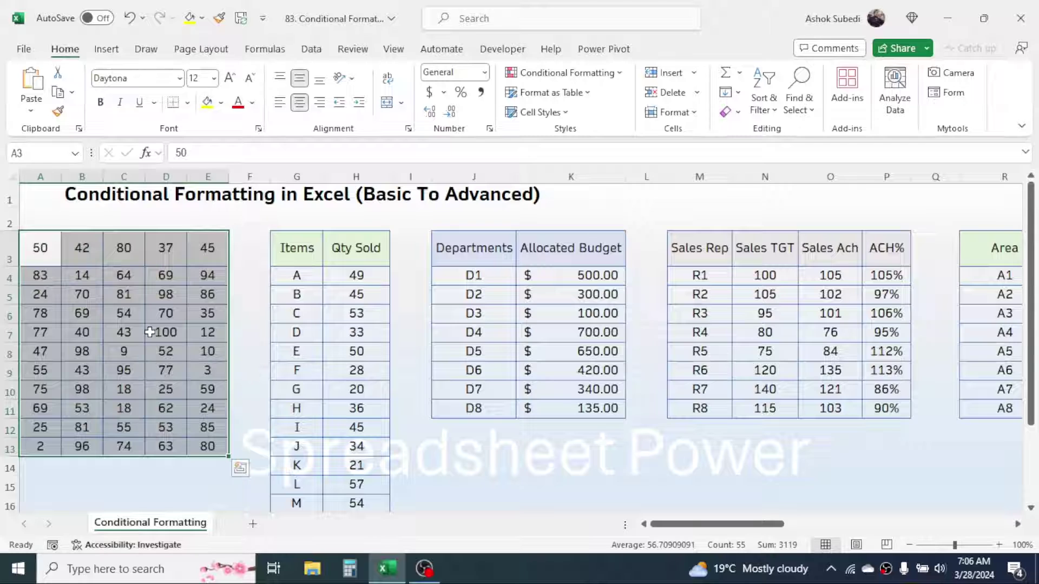
{"action": "left_click", "coordinate": [139, 319]}
{"action": "left_click_drag", "start_coordinate": [48, 249], "coordinate": [209, 446]}
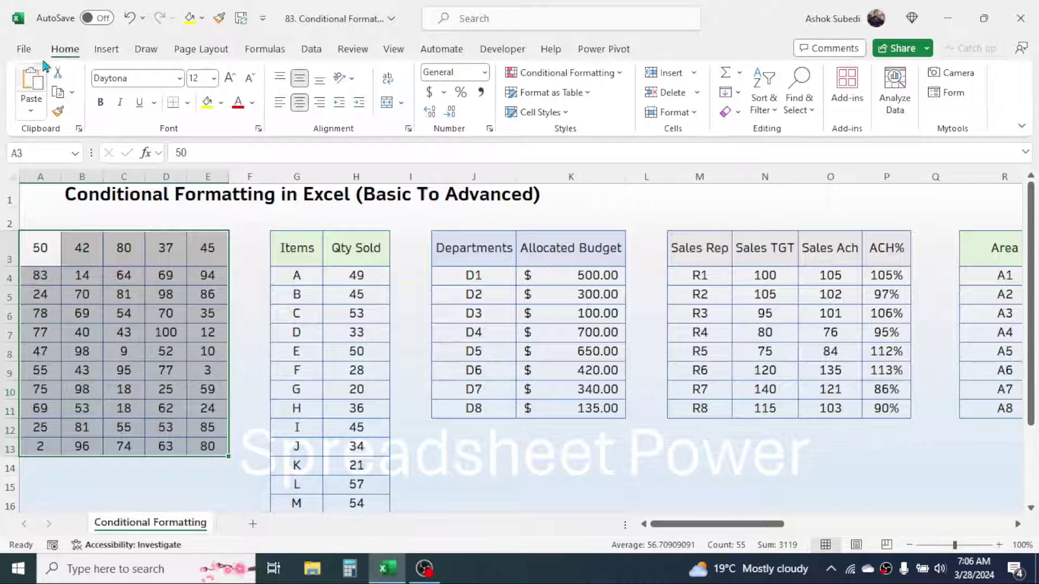
{"action": "left_click", "coordinate": [605, 76]}
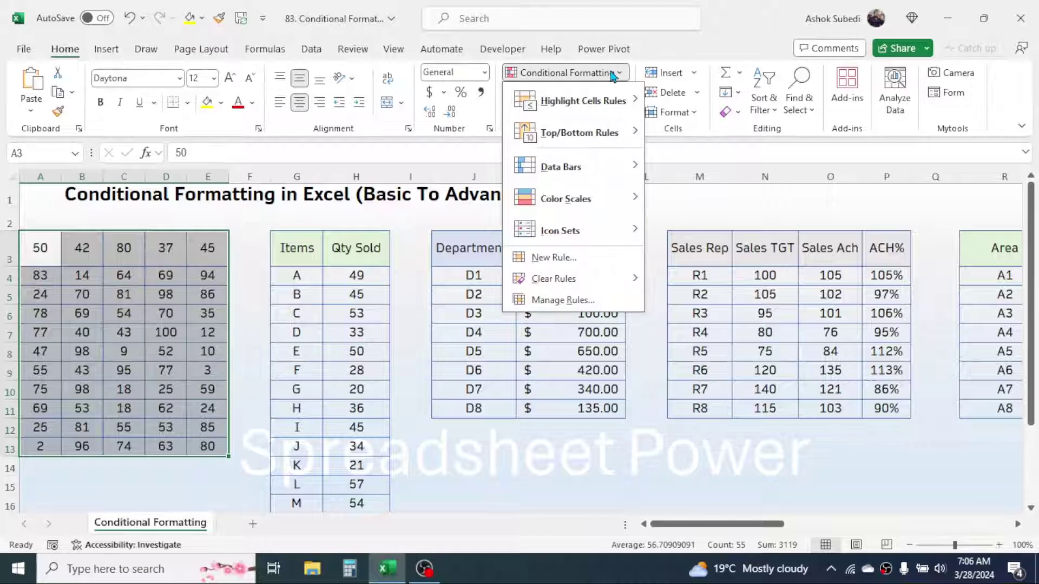
{"action": "mouse_move", "coordinate": [557, 108]}
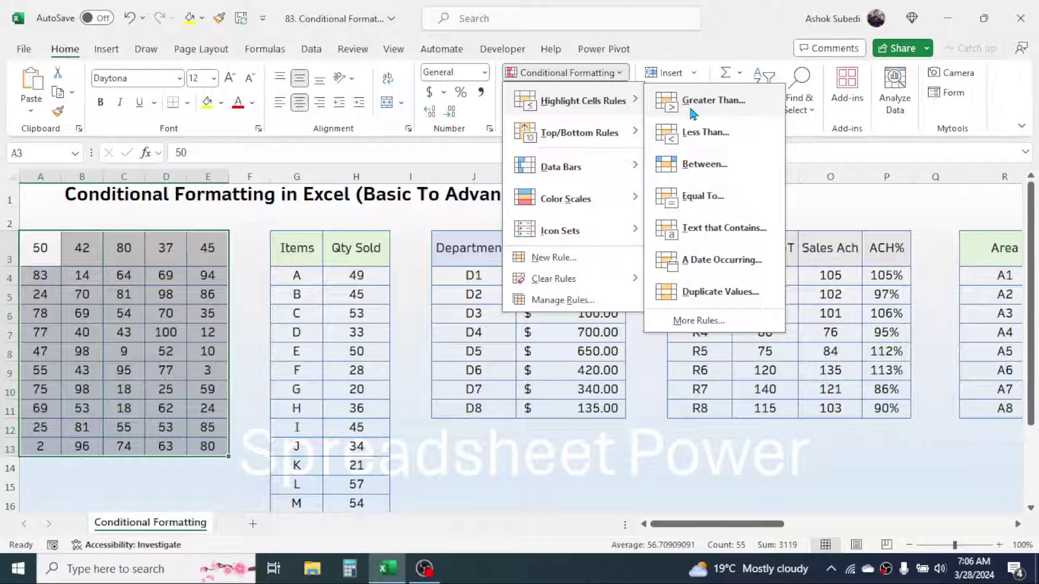
{"action": "left_click", "coordinate": [714, 110]}
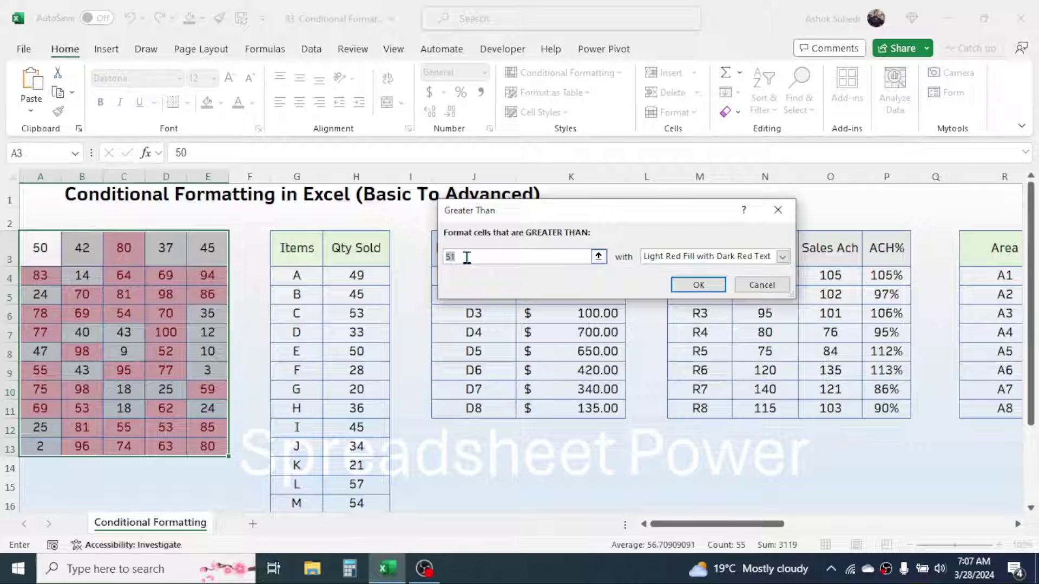
{"action": "type", "text": "90"}
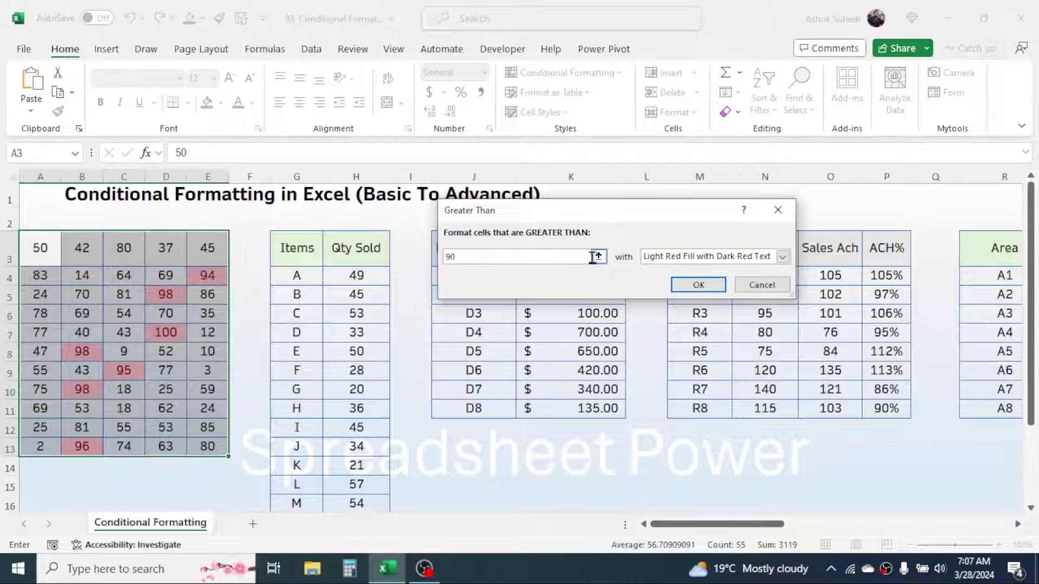
Give the Greater Than rule a custom format with a light blue background fill and apply it
{"action": "left_click", "coordinate": [784, 259]}
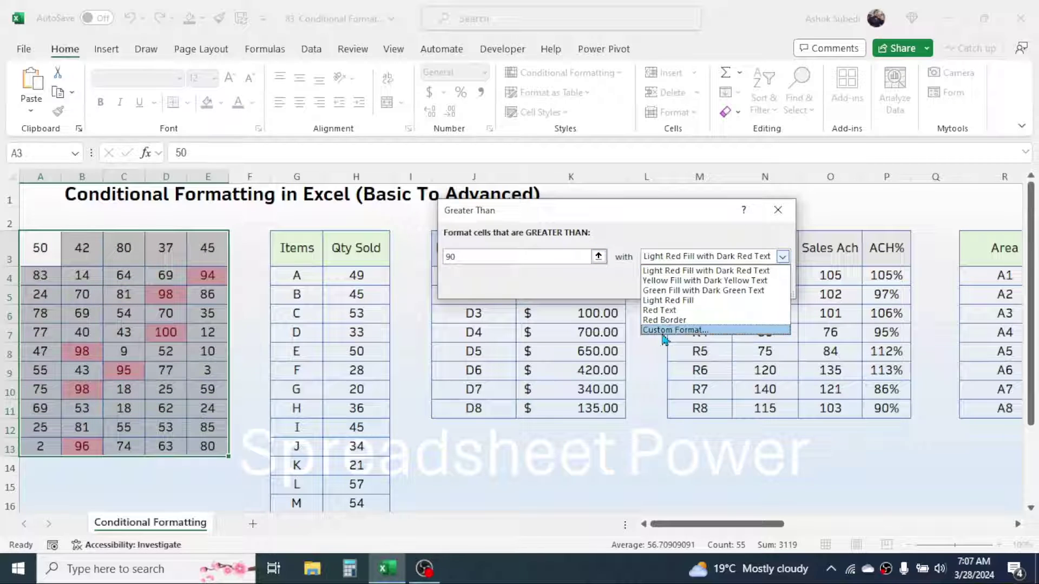
{"action": "left_click", "coordinate": [687, 331]}
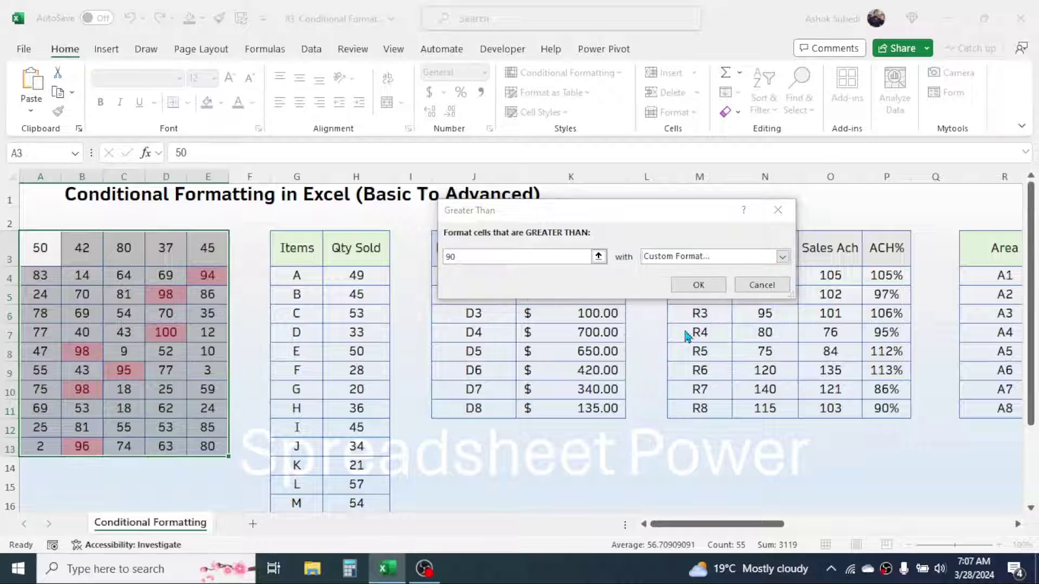
{"action": "left_click_drag", "start_coordinate": [635, 42], "coordinate": [668, 62]}
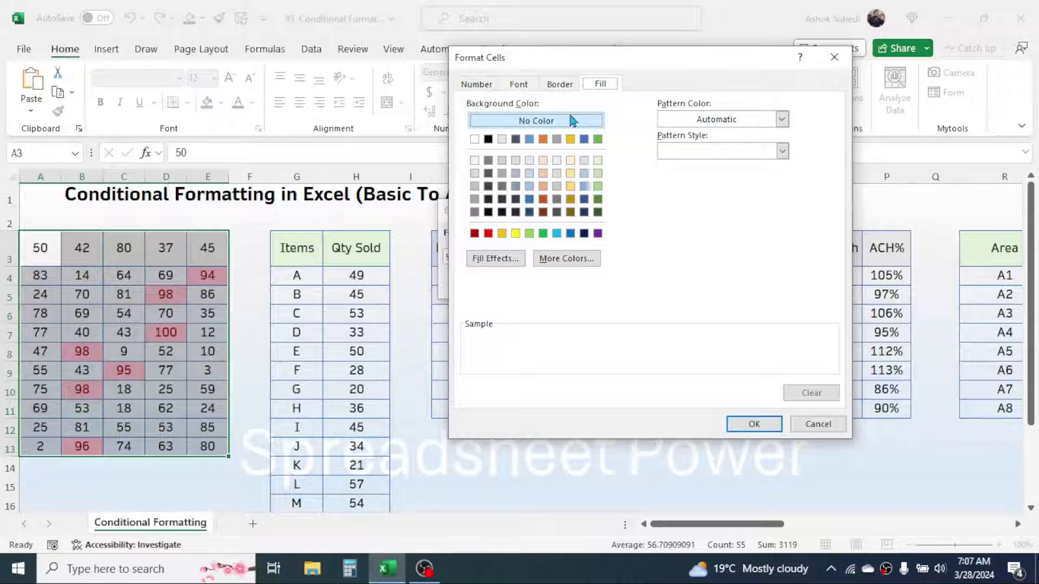
{"action": "left_click", "coordinate": [584, 186]}
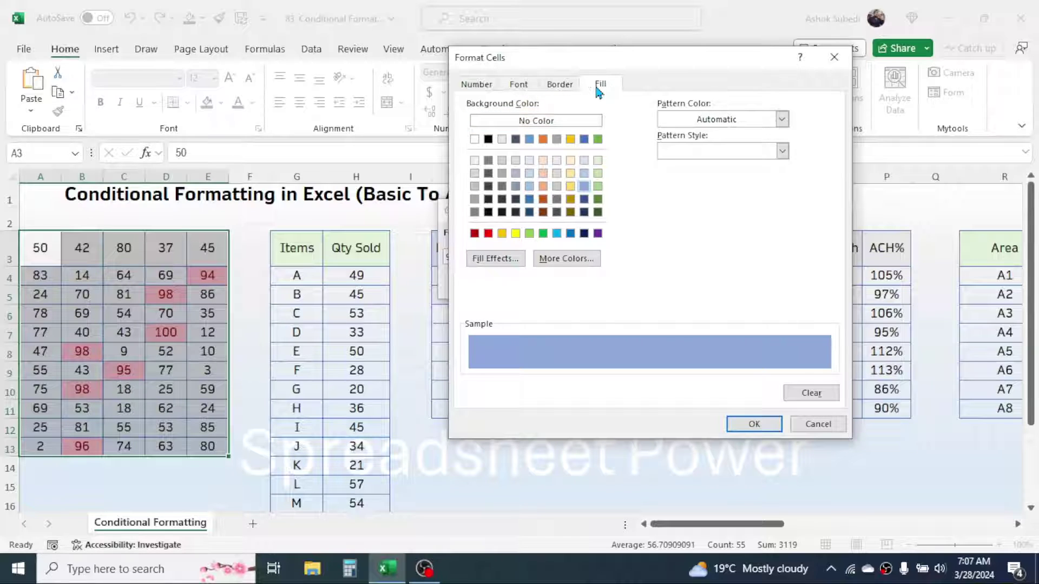
{"action": "left_click", "coordinate": [754, 424]}
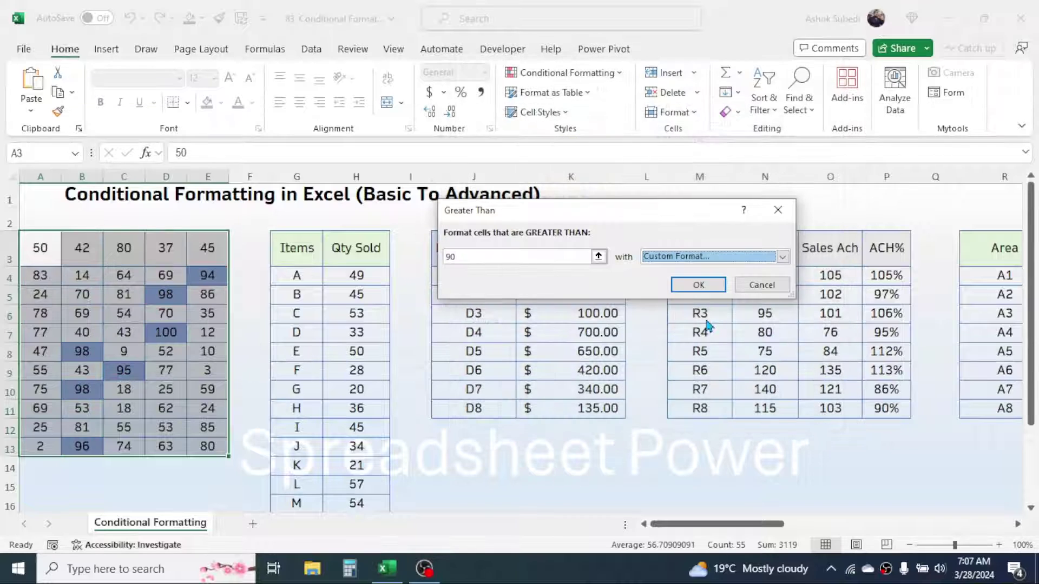
{"action": "left_click", "coordinate": [698, 284]}
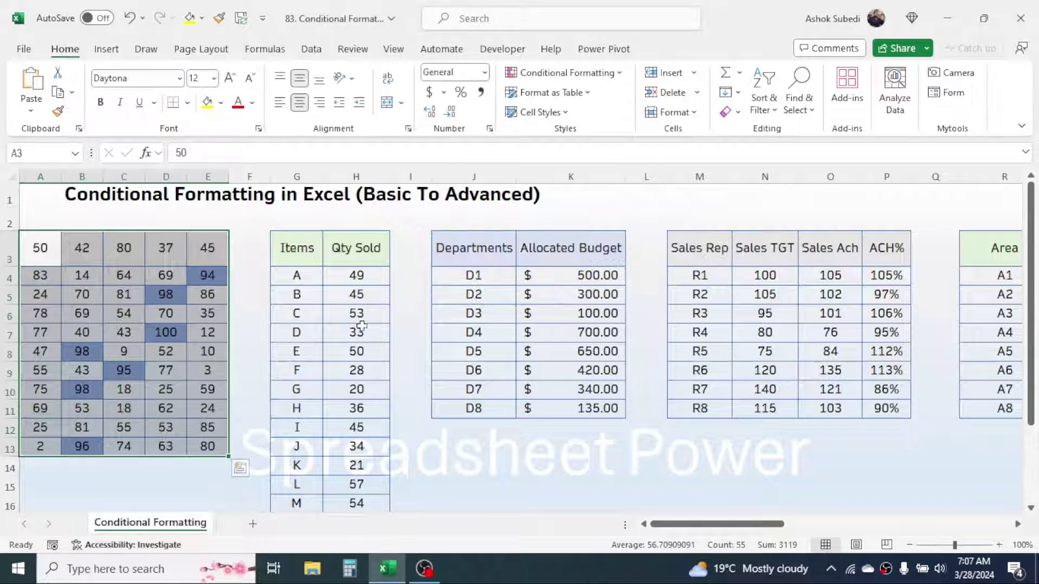
{"action": "left_click", "coordinate": [217, 349]}
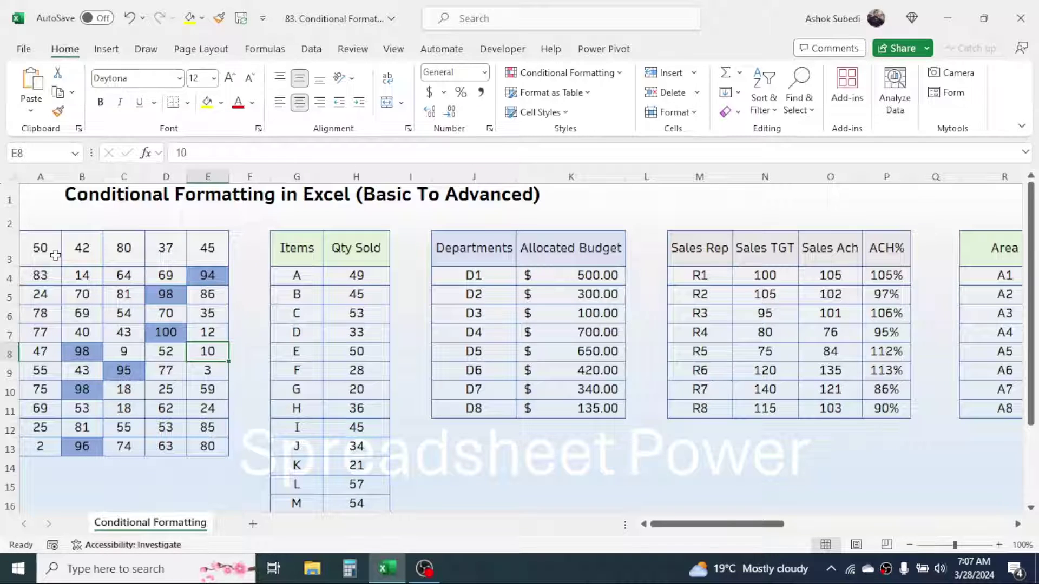
Start a Less Than highlight rule on the number grid A3:E13 with a threshold of 10
{"action": "left_click_drag", "start_coordinate": [44, 248], "coordinate": [219, 449]}
{"action": "left_click", "coordinate": [609, 75]}
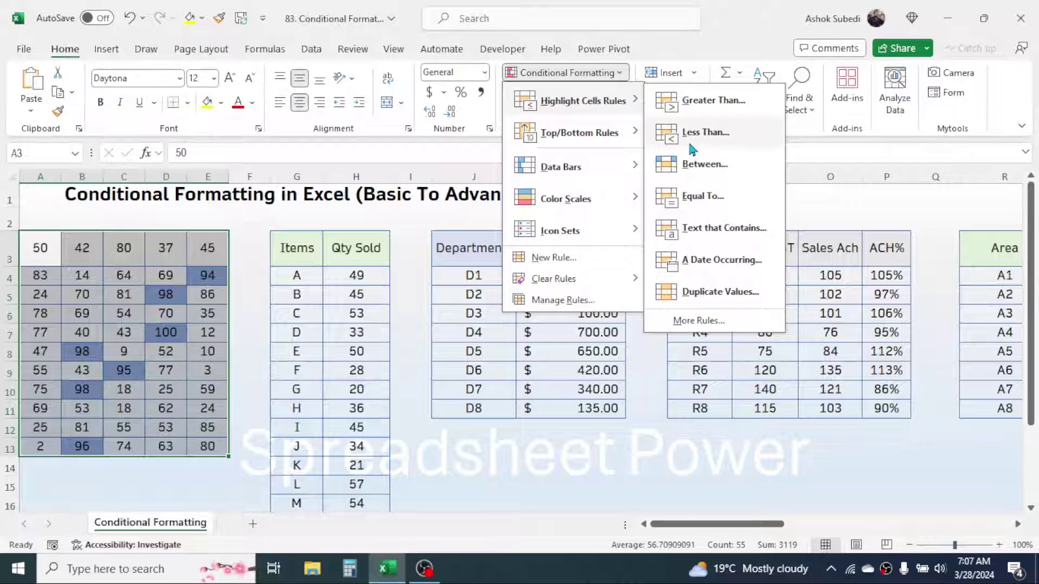
{"action": "left_click", "coordinate": [707, 135]}
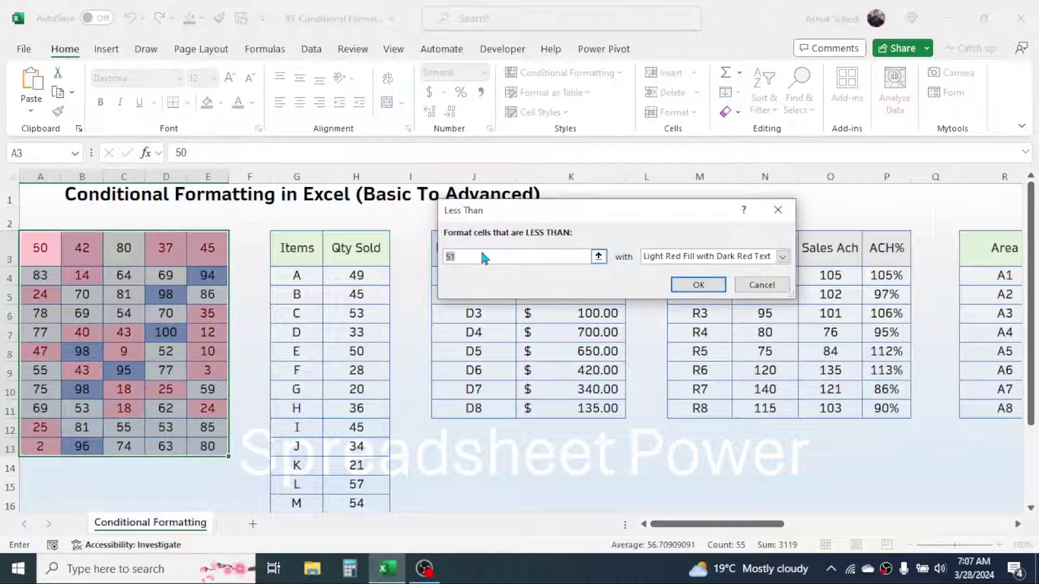
{"action": "type", "text": "10"}
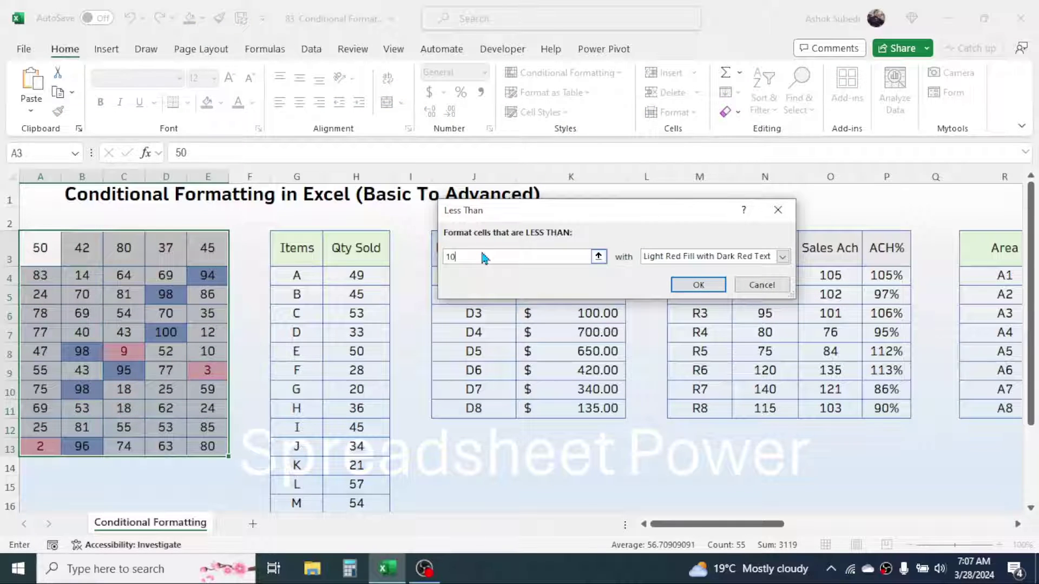
Give the Less Than rule a custom format with a light orange background fill and apply it
{"action": "left_click", "coordinate": [782, 258]}
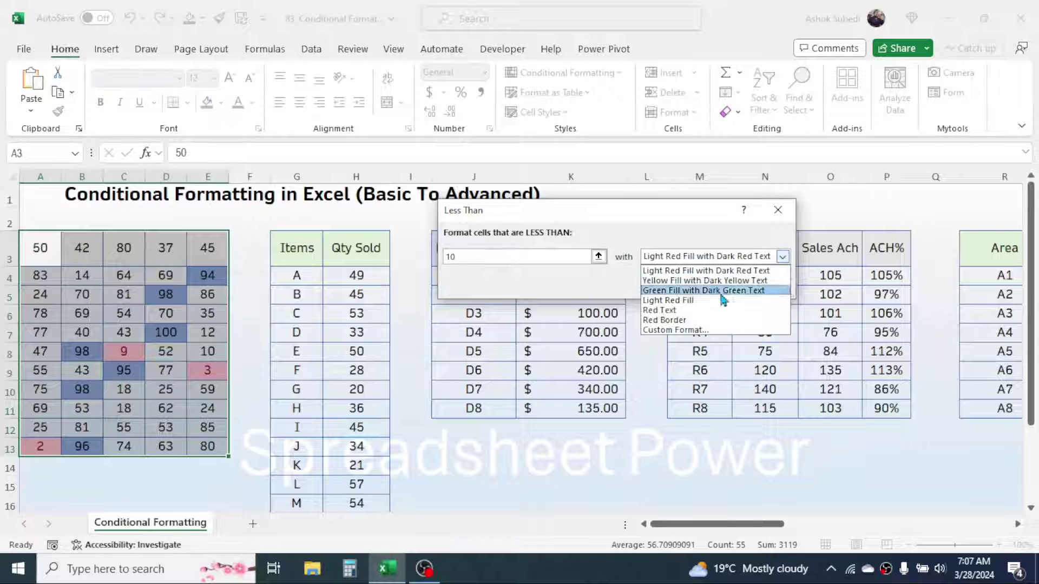
{"action": "left_click", "coordinate": [689, 330]}
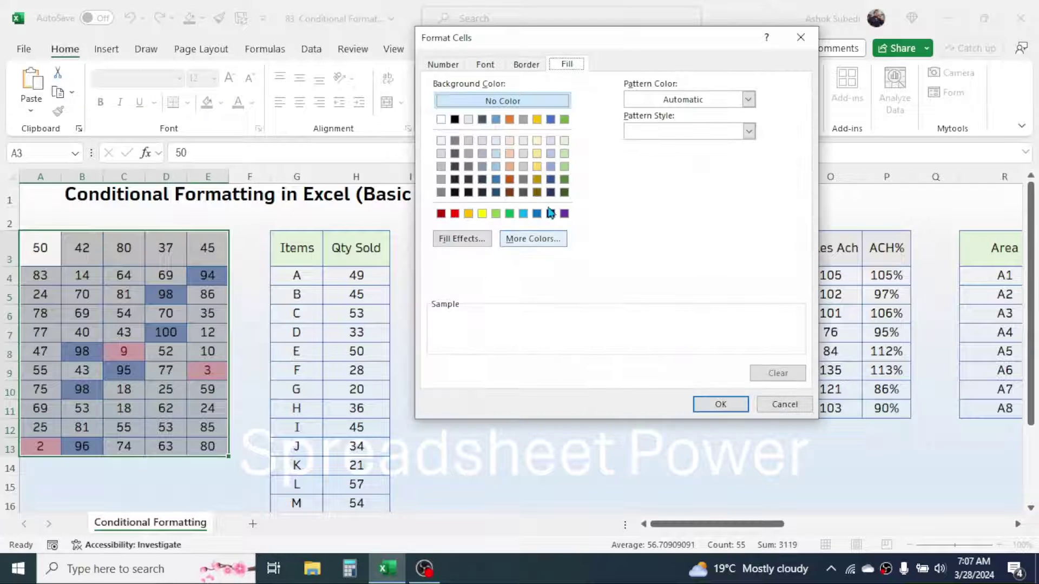
{"action": "left_click", "coordinate": [509, 167]}
{"action": "left_click", "coordinate": [722, 404]}
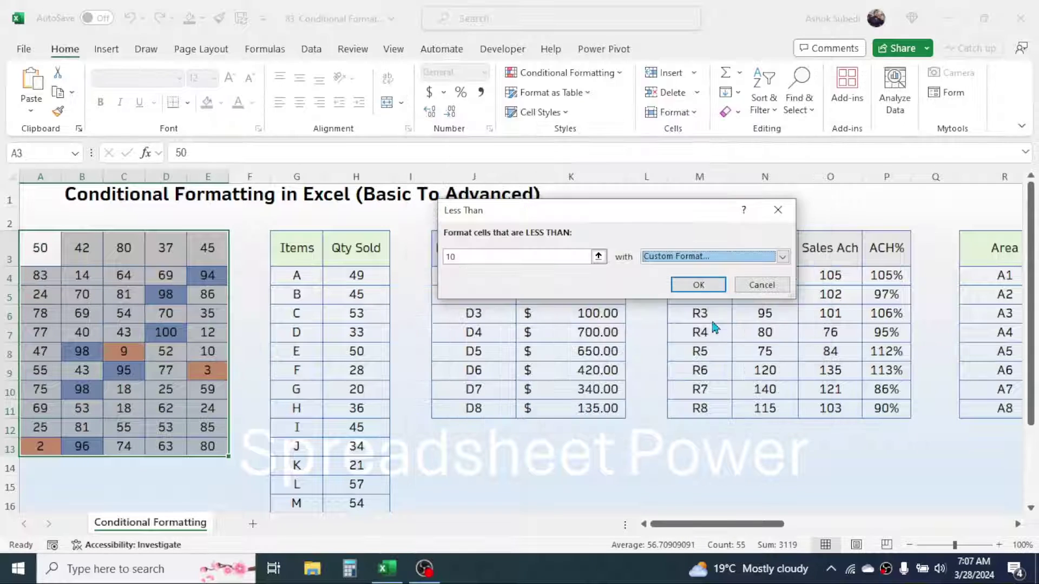
{"action": "left_click", "coordinate": [698, 285]}
{"action": "left_click", "coordinate": [160, 396]}
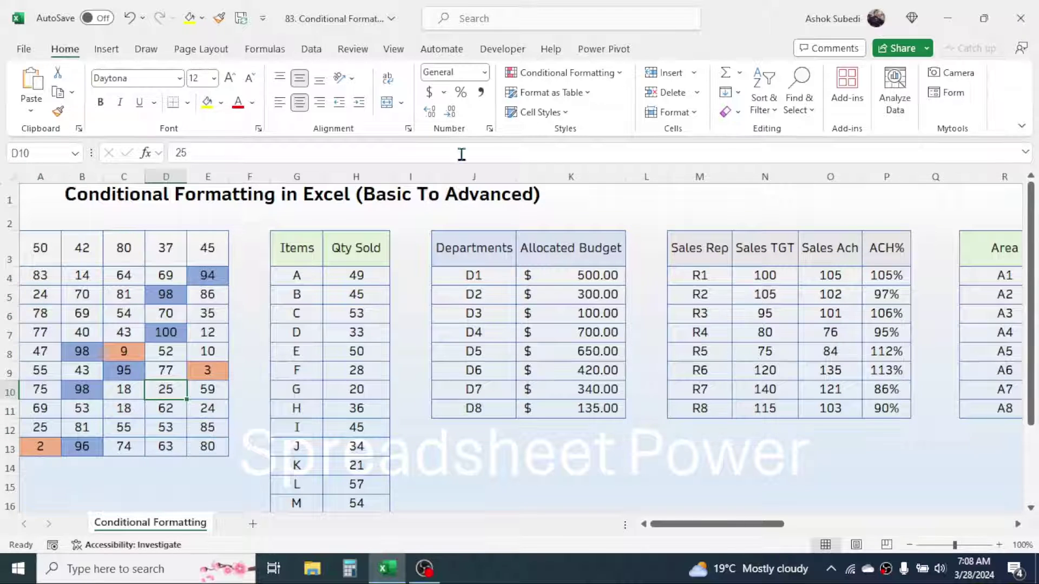
{"action": "left_click", "coordinate": [614, 73]}
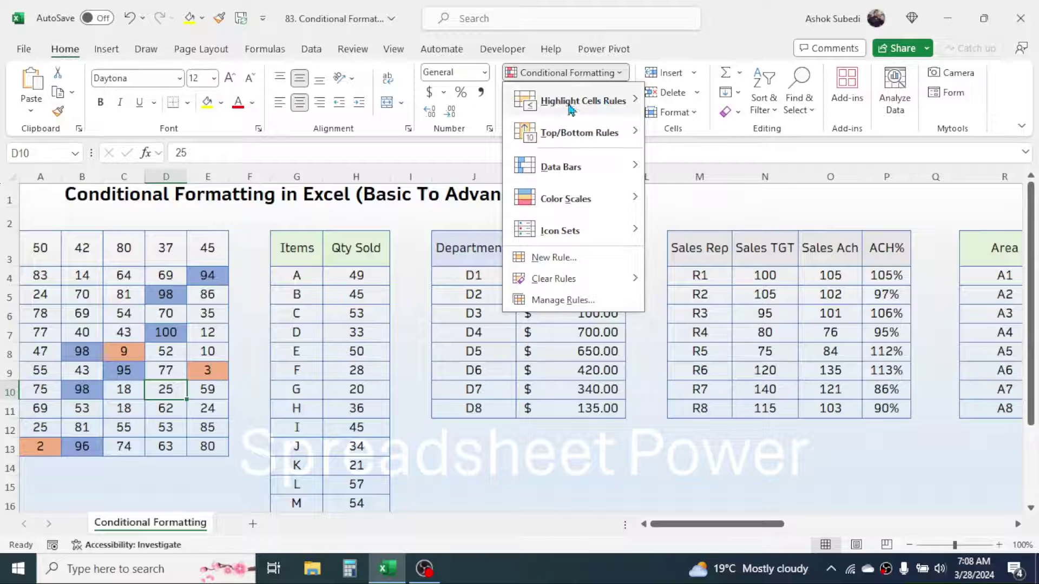
{"action": "mouse_move", "coordinate": [568, 101]}
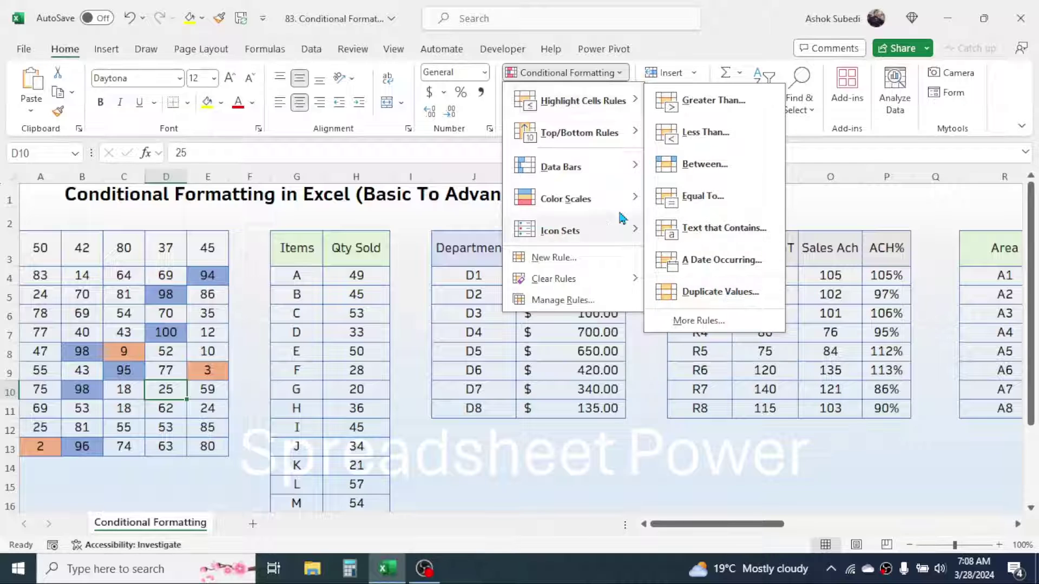
{"action": "mouse_move", "coordinate": [594, 147]}
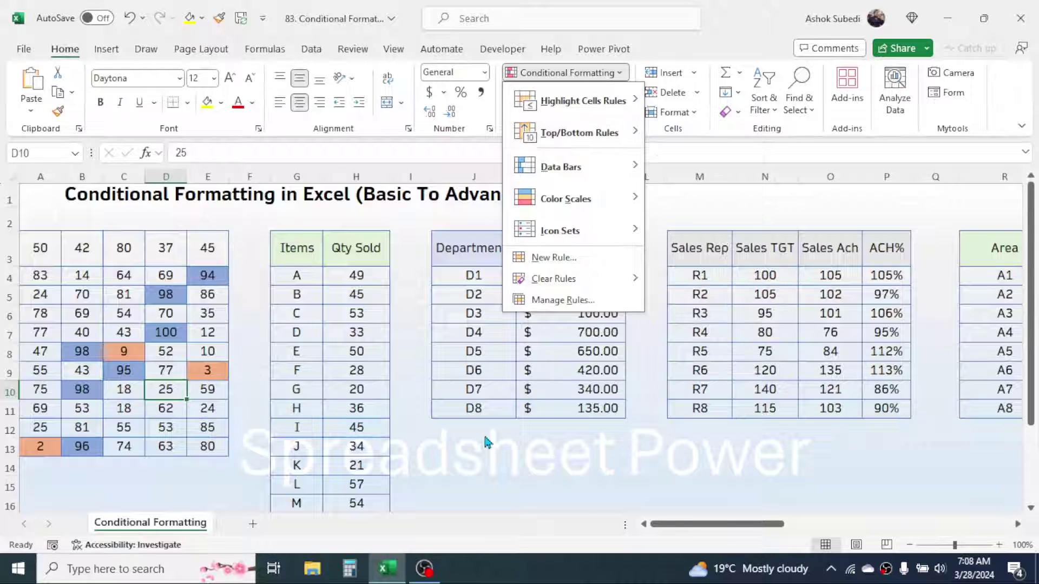
{"action": "left_click", "coordinate": [522, 448]}
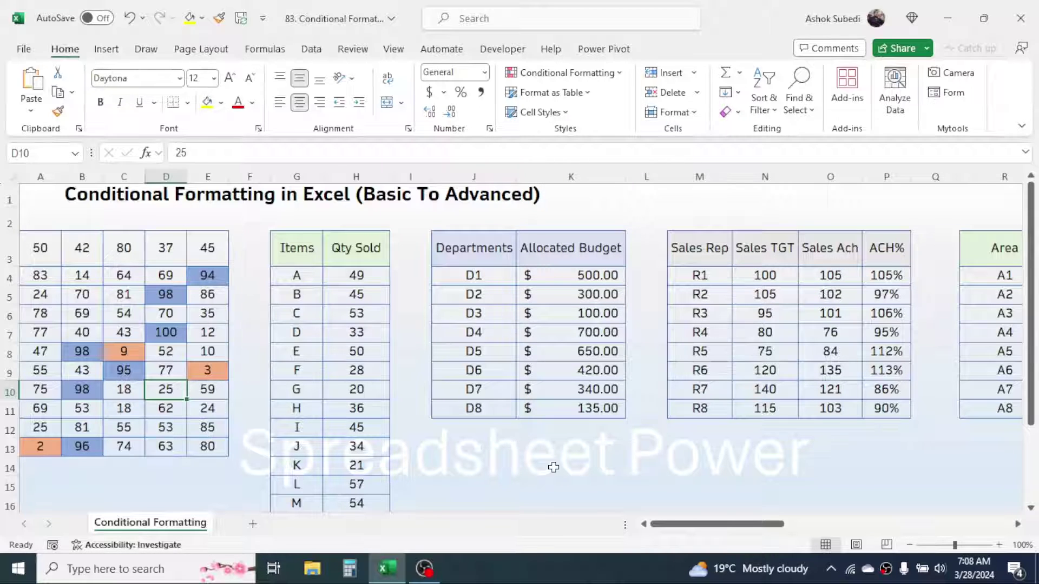
{"action": "left_click", "coordinate": [290, 244]}
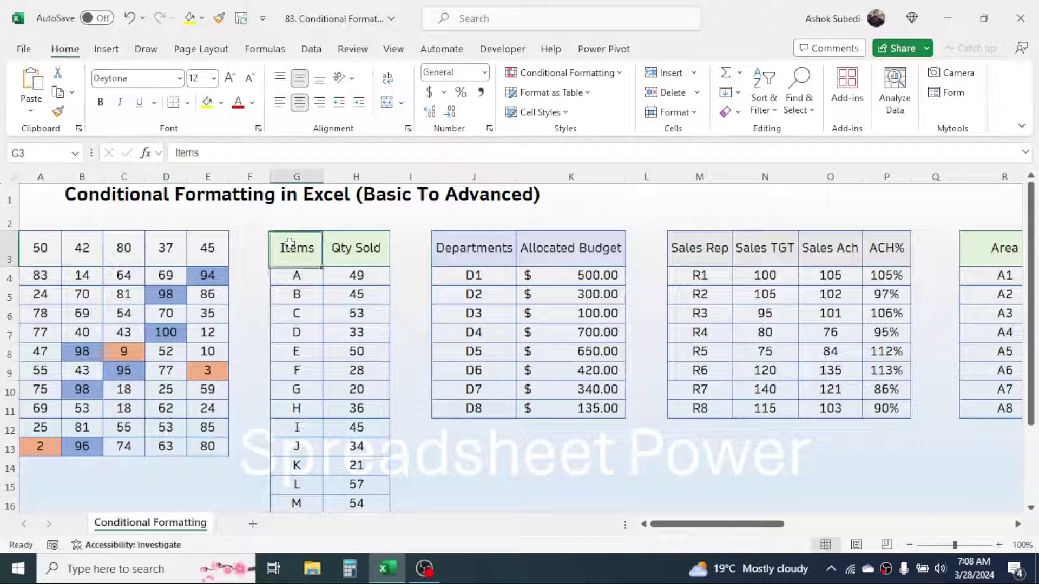
{"action": "key", "text": "Down"}
{"action": "key", "text": "Down"}
{"action": "left_click", "coordinate": [294, 374]}
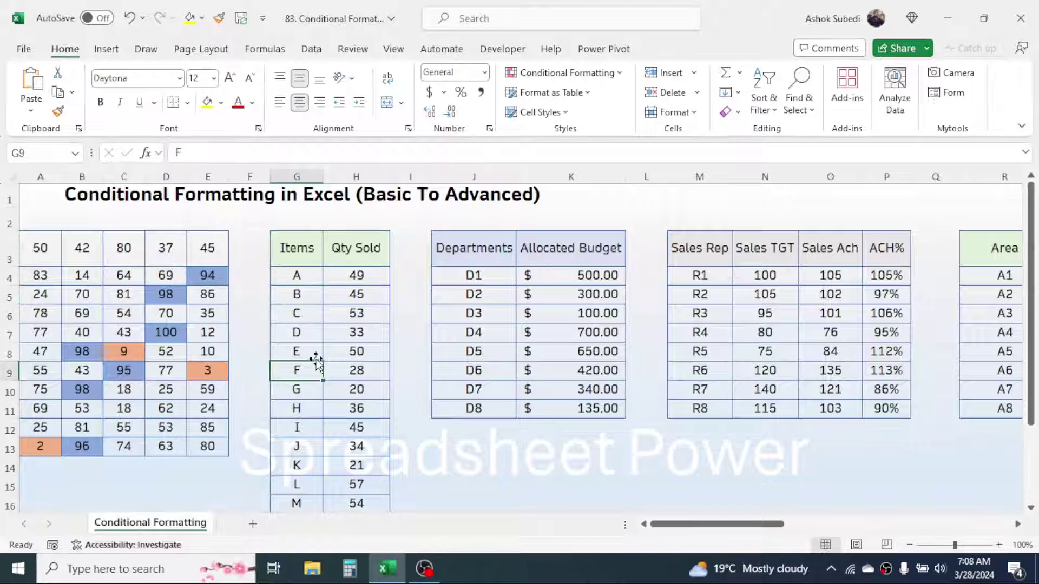
{"action": "left_click", "coordinate": [363, 303]}
{"action": "left_click", "coordinate": [351, 335]}
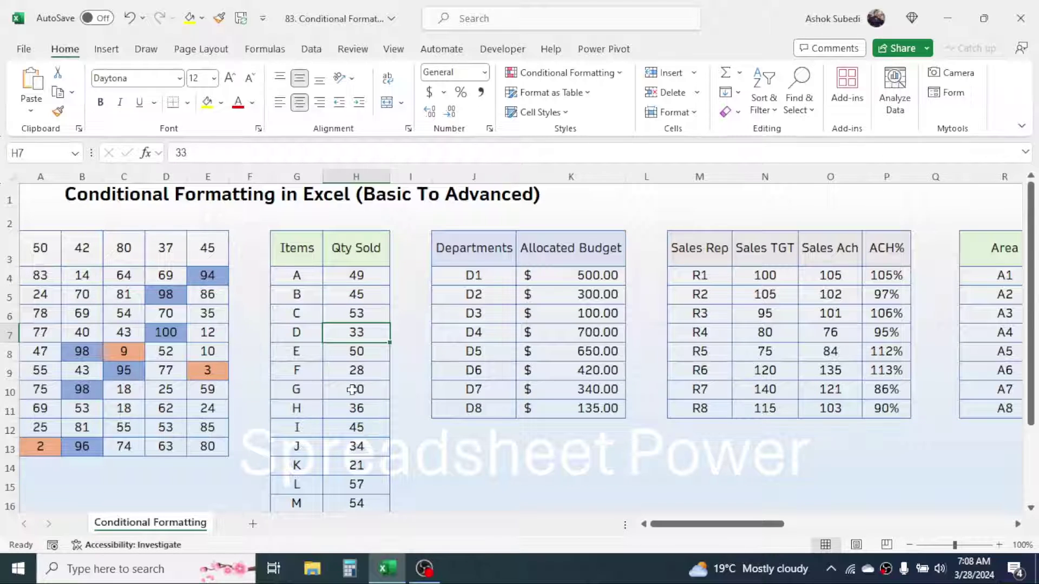
Start a Top 10 Items rule on the Qty Sold values H4:H16, limited to the top 3
{"action": "left_click_drag", "start_coordinate": [367, 273], "coordinate": [362, 480]}
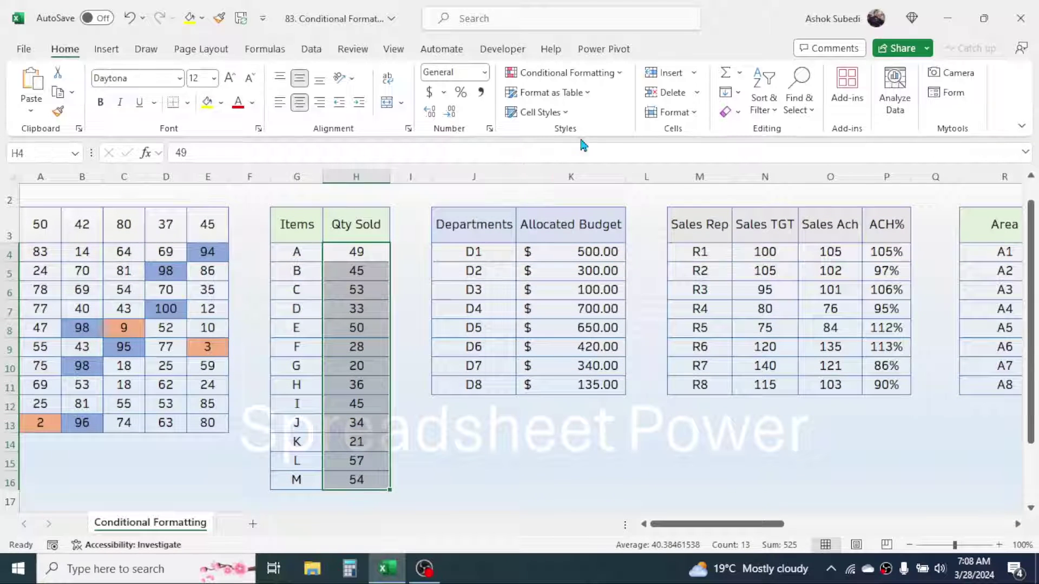
{"action": "left_click", "coordinate": [597, 79]}
{"action": "mouse_move", "coordinate": [546, 134]}
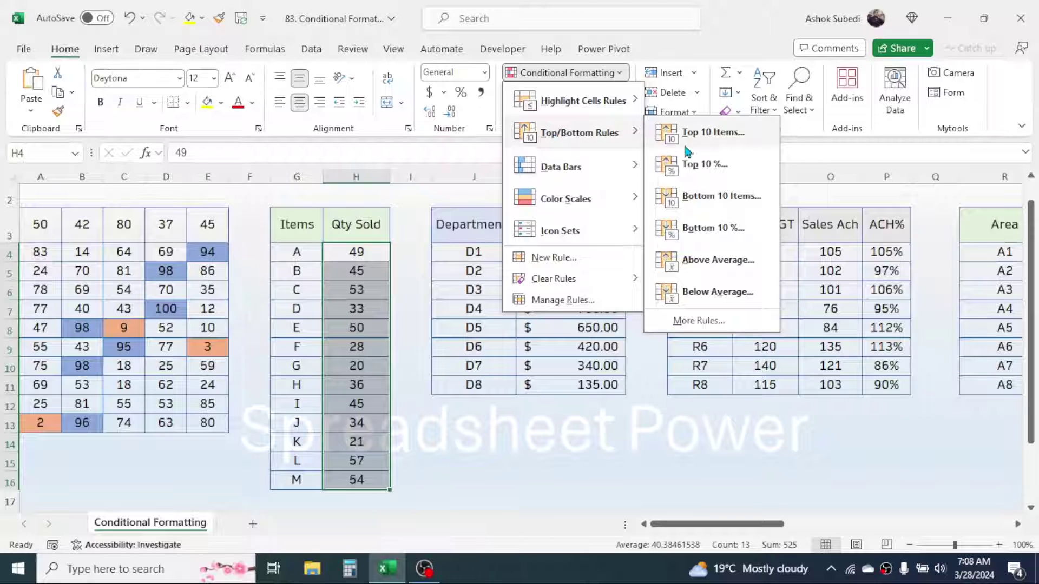
{"action": "left_click", "coordinate": [702, 132]}
{"action": "left_click_drag", "start_coordinate": [593, 191], "coordinate": [616, 175]}
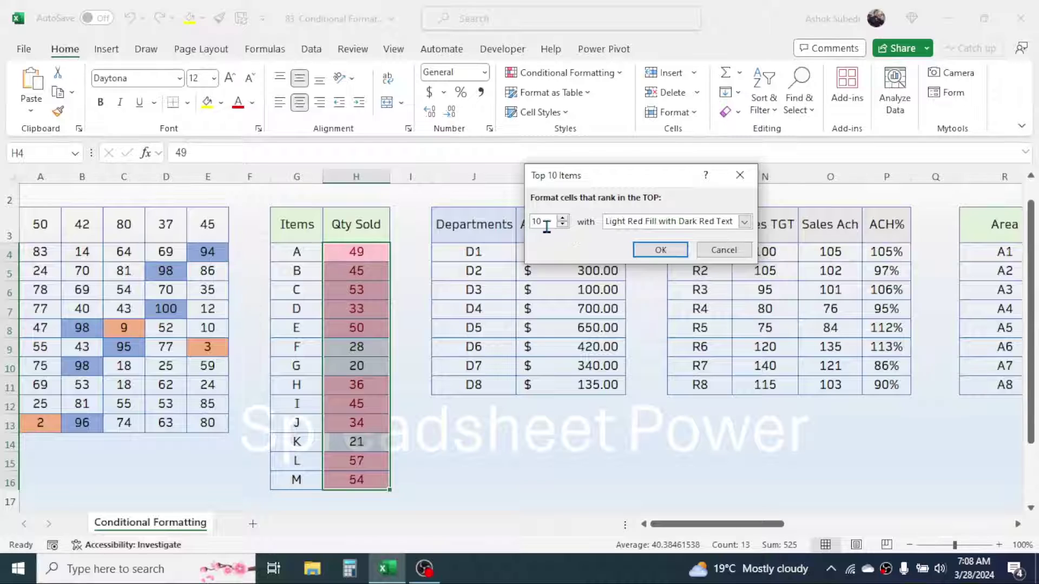
{"action": "left_click_drag", "start_coordinate": [548, 223], "coordinate": [532, 223]}
{"action": "type", "text": "3"}
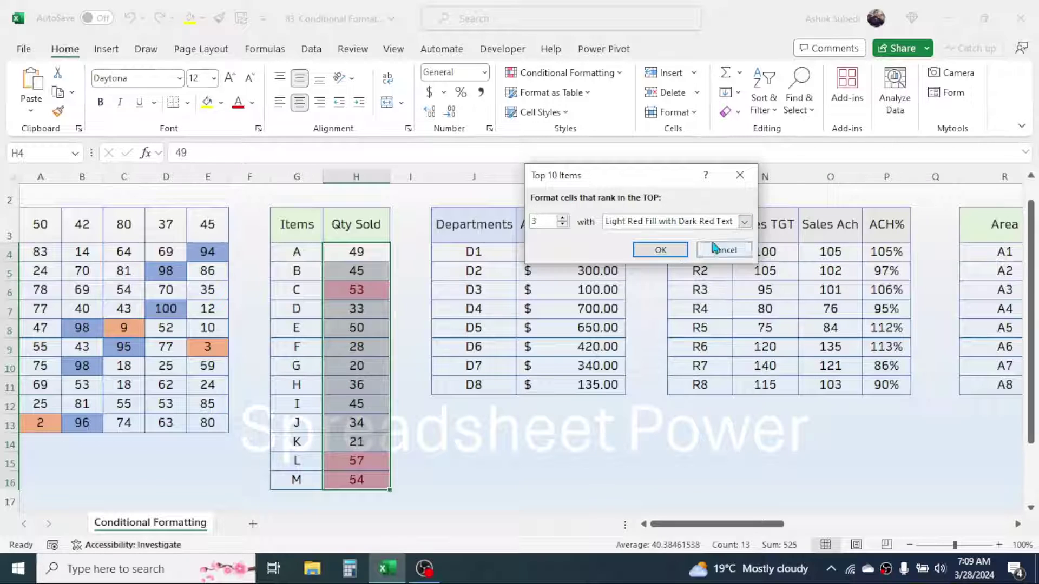
Give the top 3 rule the Light Red Fill with Dark Red Text format, apply it and check the highlighted quantities
{"action": "left_click", "coordinate": [743, 222]}
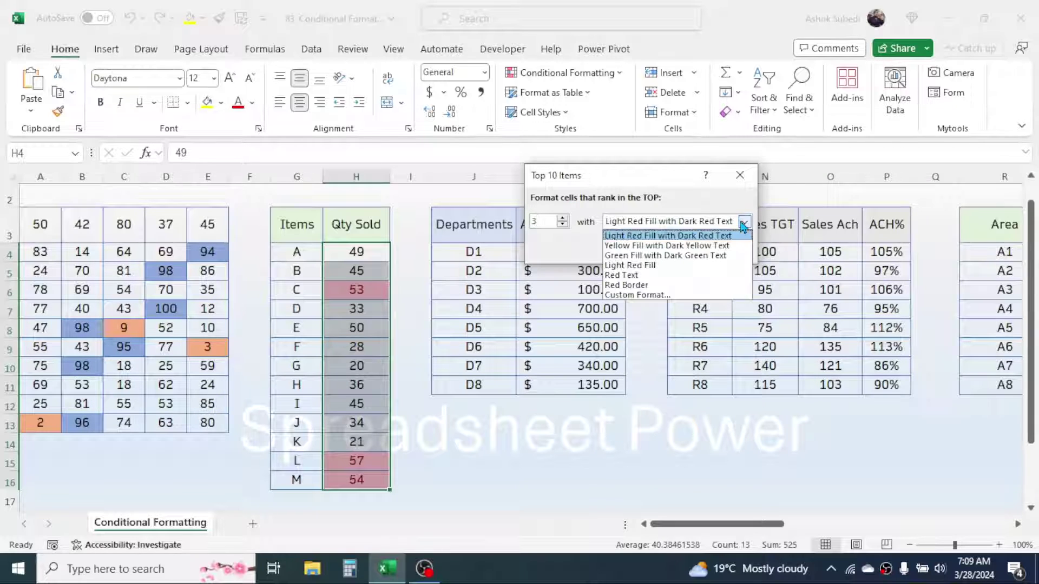
{"action": "left_click", "coordinate": [709, 236]}
{"action": "left_click", "coordinate": [664, 249]}
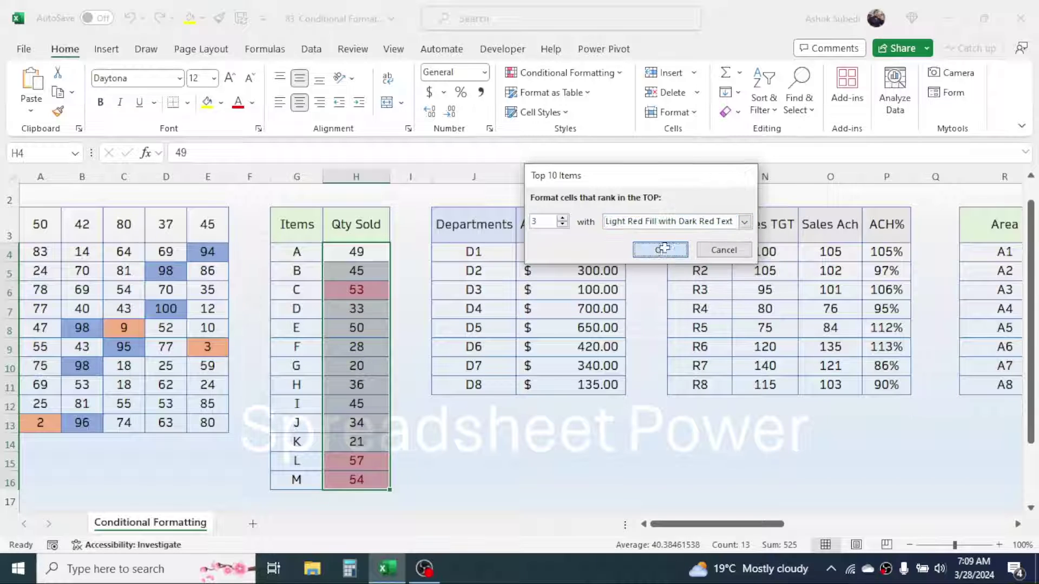
{"action": "left_click", "coordinate": [433, 426]}
{"action": "left_click", "coordinate": [359, 479]}
{"action": "left_click", "coordinate": [362, 460]}
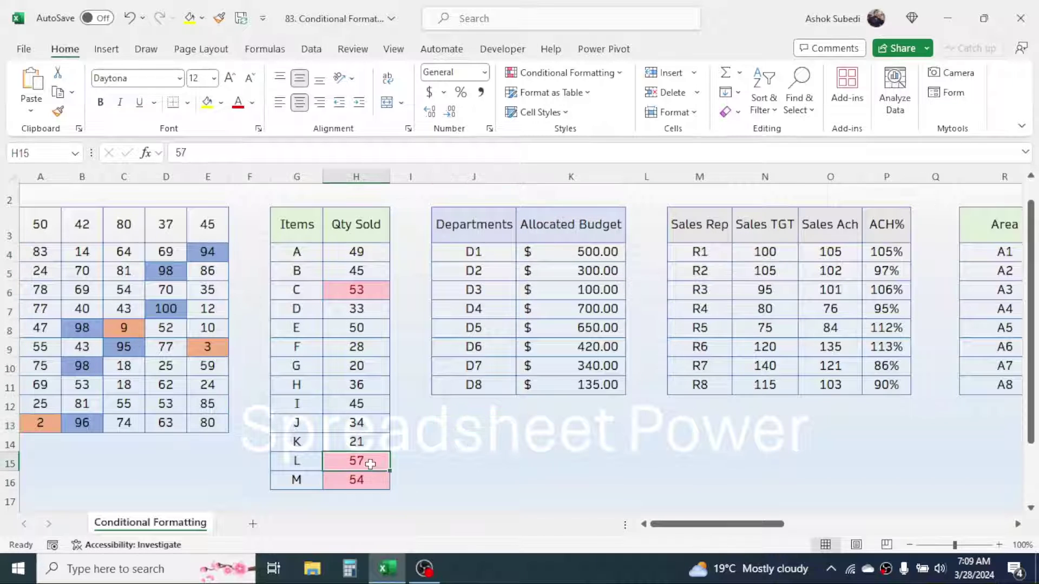
{"action": "left_click", "coordinate": [369, 292]}
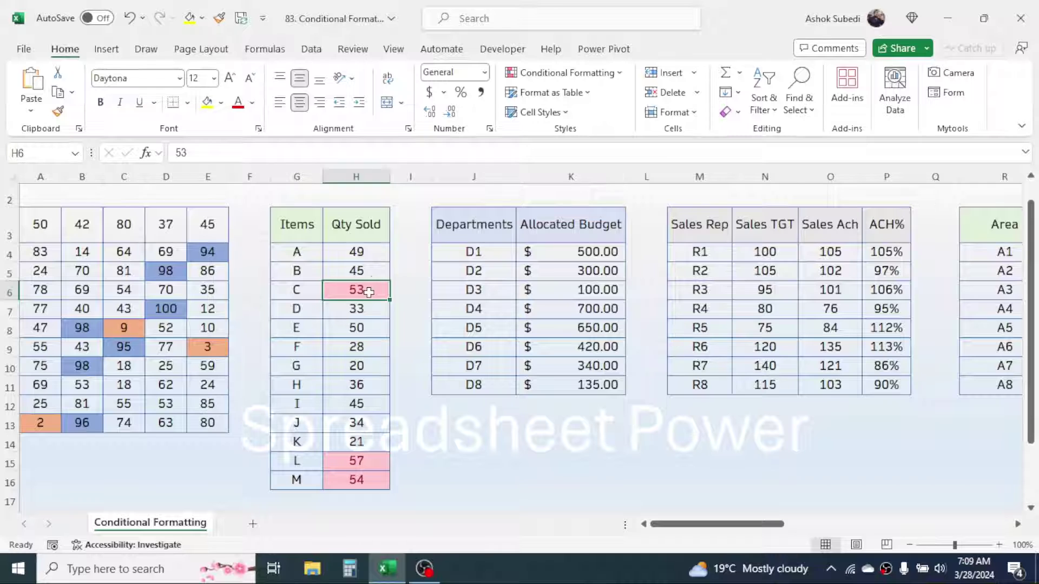
{"action": "left_click_drag", "start_coordinate": [369, 251], "coordinate": [359, 480]}
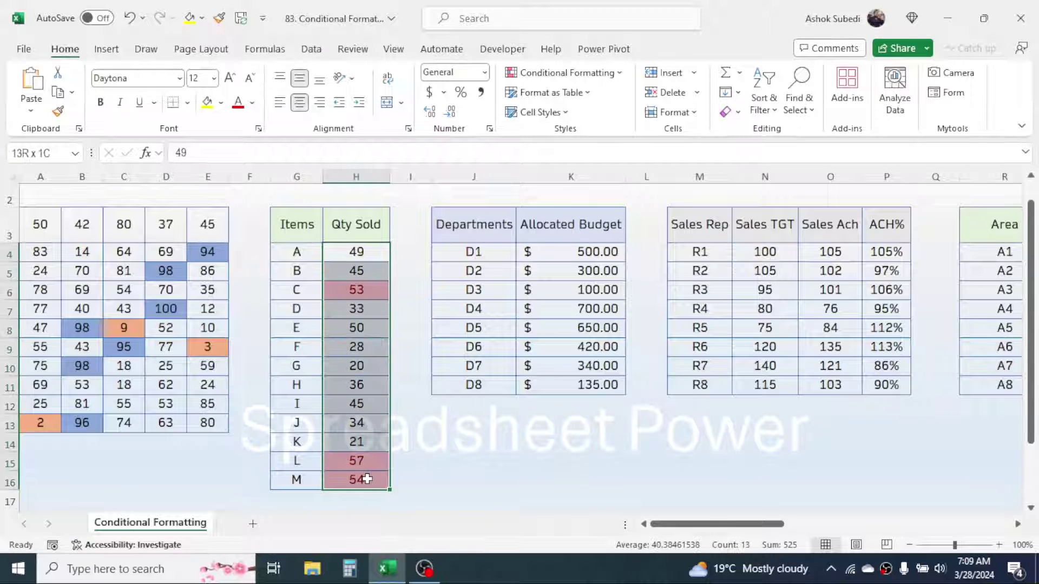
{"action": "left_click", "coordinate": [614, 76]}
{"action": "mouse_move", "coordinate": [544, 139]}
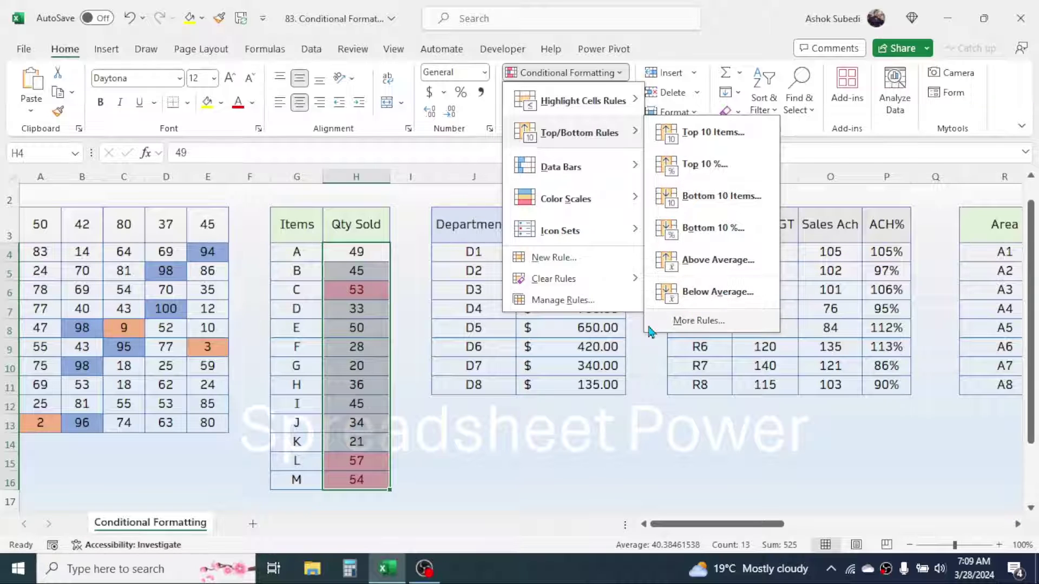
{"action": "left_click", "coordinate": [544, 427]}
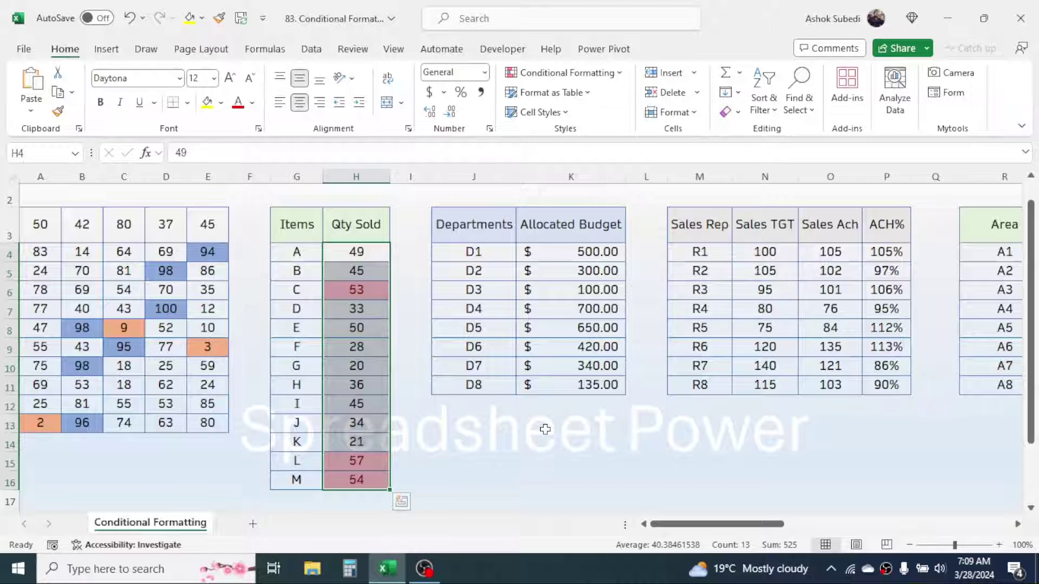
{"action": "left_click_drag", "start_coordinate": [473, 236], "coordinate": [487, 372]}
{"action": "left_click_drag", "start_coordinate": [592, 235], "coordinate": [595, 365]}
{"action": "left_click", "coordinate": [596, 310]}
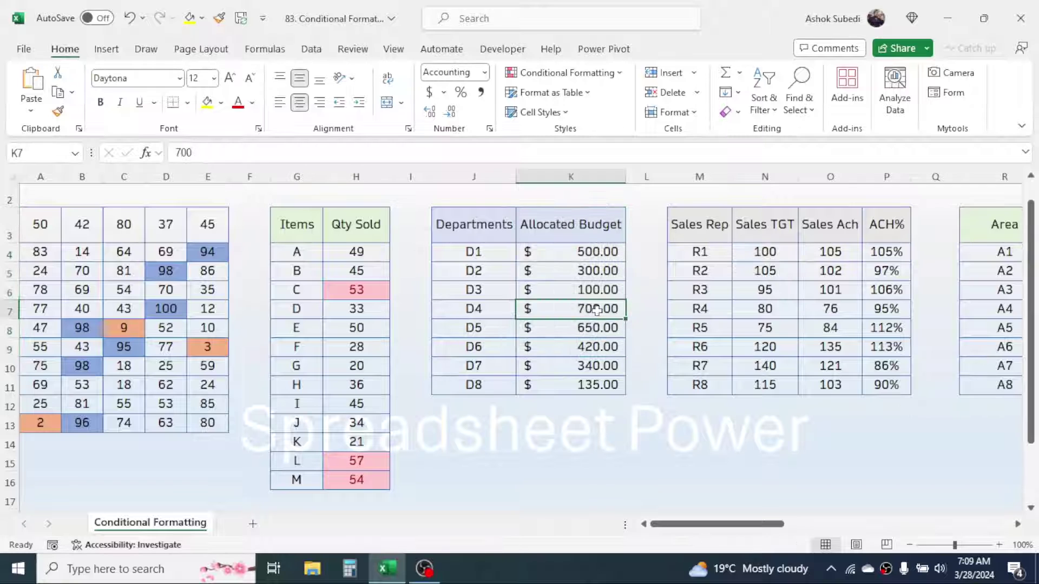
{"action": "left_click", "coordinate": [595, 343]}
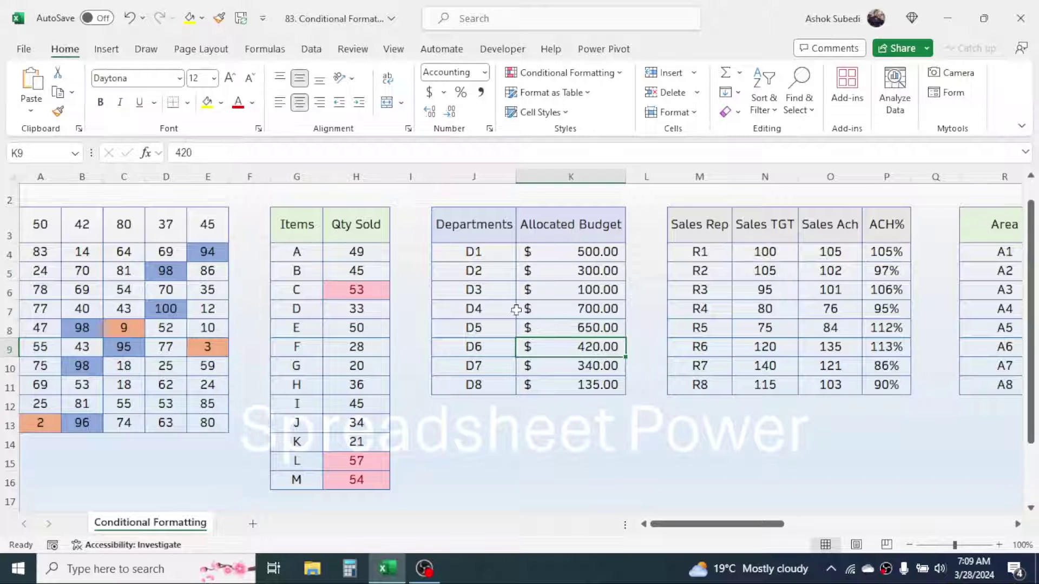
Add solid-fill light blue data bars to the Allocated Budget values in K4:K11
{"action": "left_click_drag", "start_coordinate": [579, 252], "coordinate": [587, 380]}
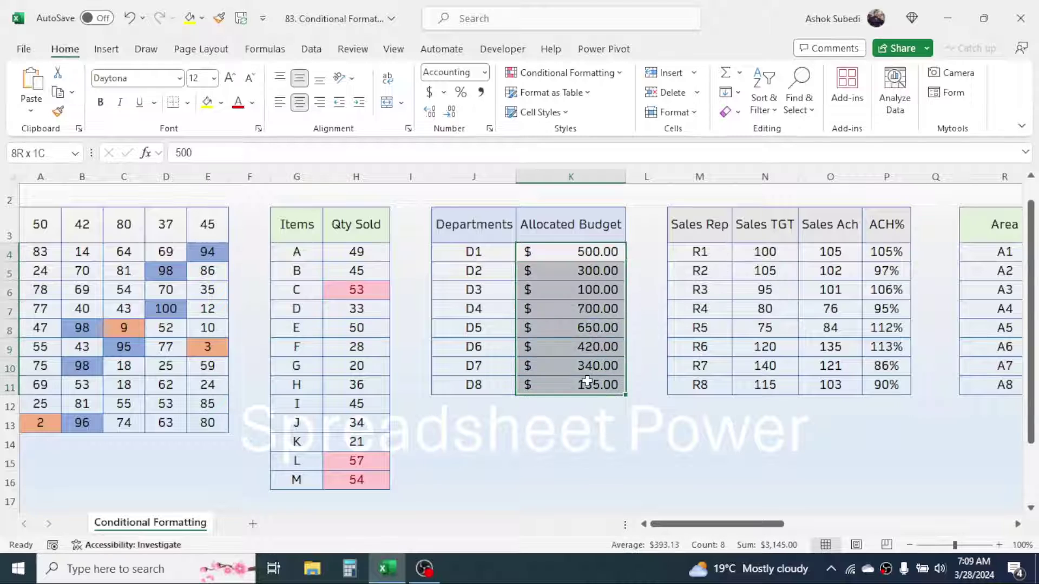
{"action": "left_click", "coordinate": [608, 74]}
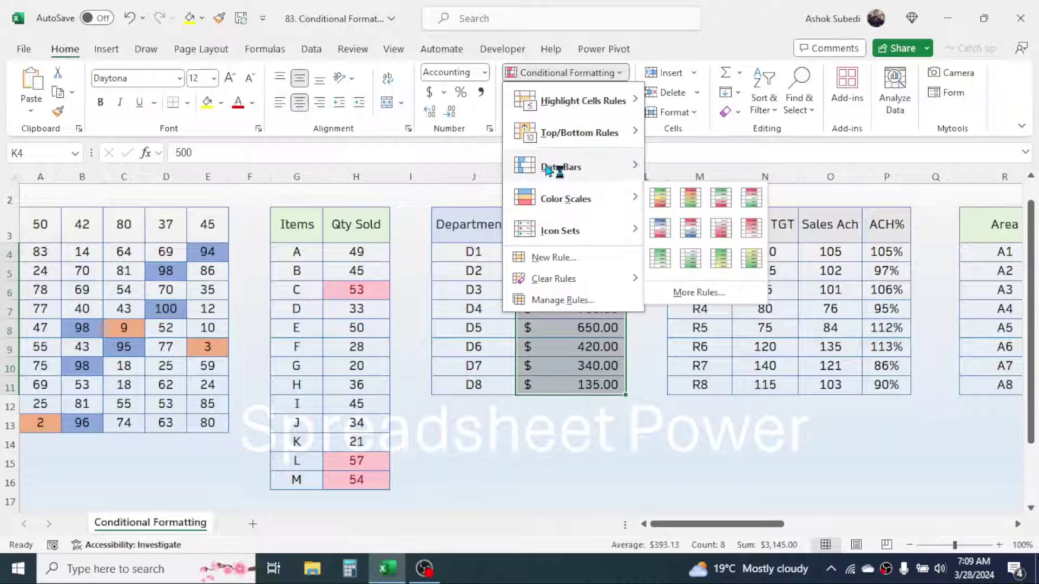
{"action": "mouse_move", "coordinate": [548, 170]}
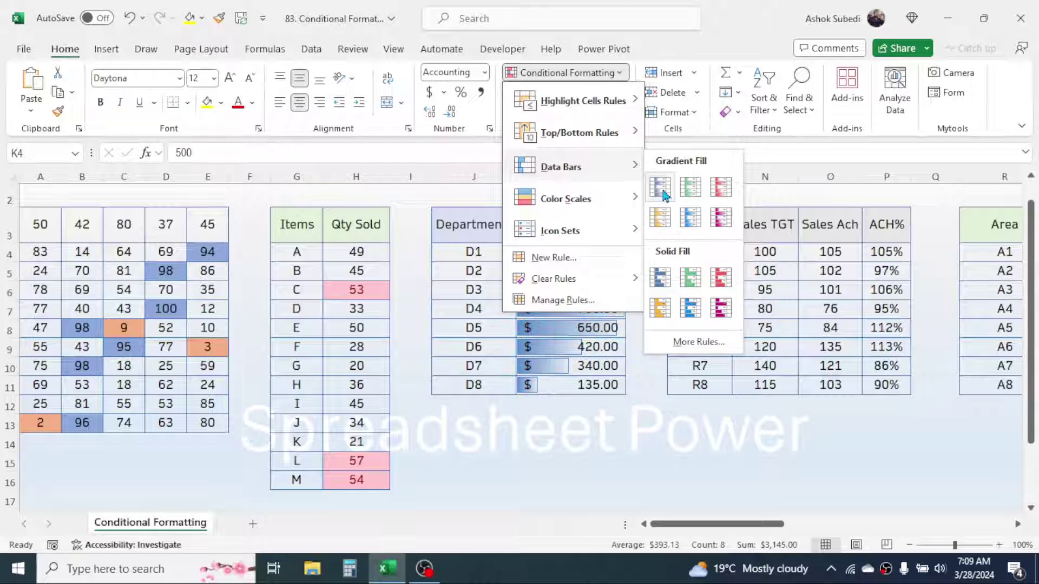
{"action": "left_click", "coordinate": [701, 318]}
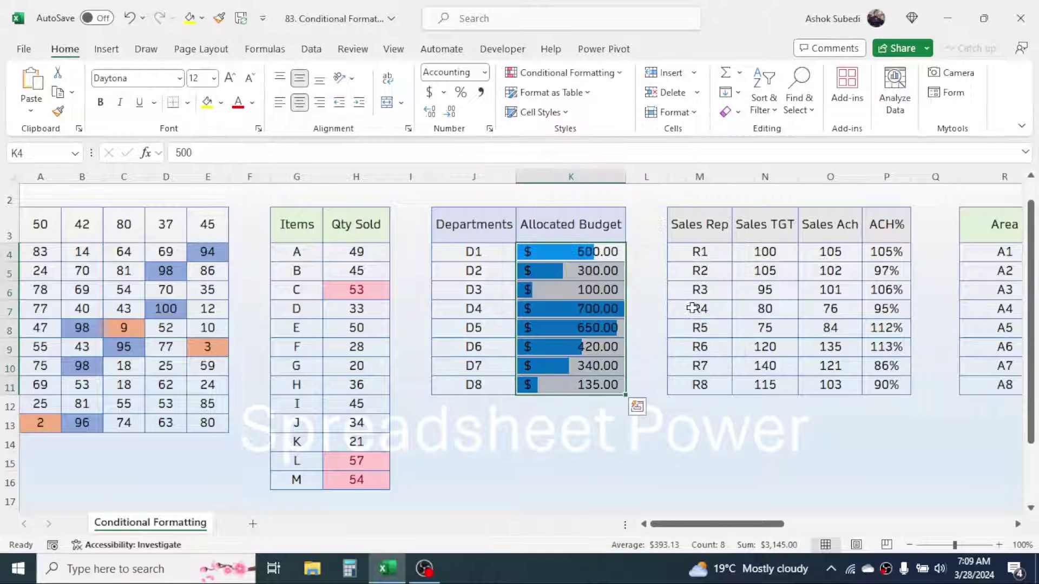
{"action": "left_click", "coordinate": [594, 330]}
Set the allocated budget of department D3 in cell K6 to 500
{"action": "left_click", "coordinate": [558, 257]}
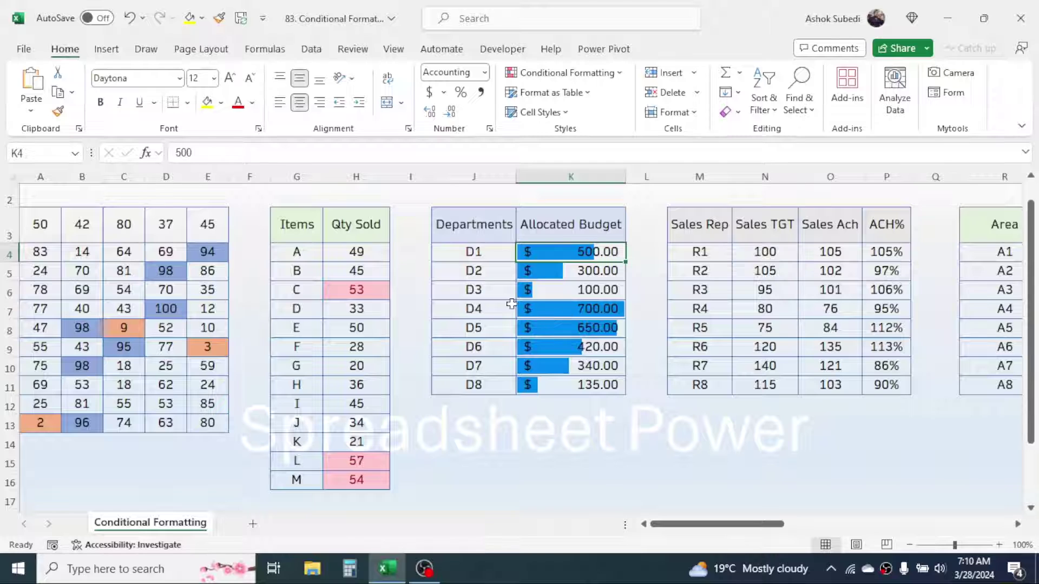
{"action": "key", "text": "Down"}
{"action": "key", "text": "Down"}
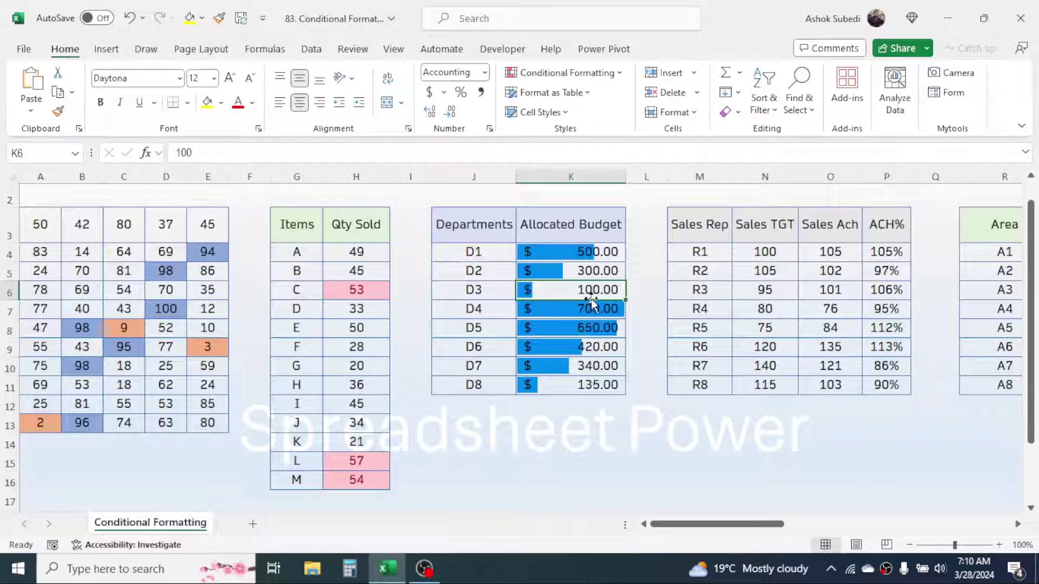
{"action": "type", "text": "500"}
{"action": "key", "text": "Return"}
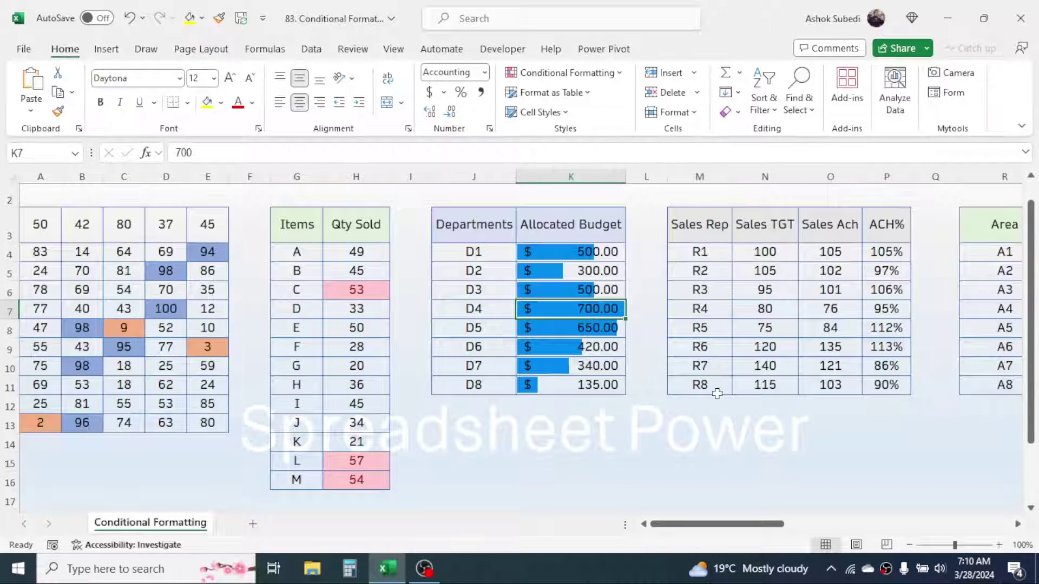
{"action": "left_click_drag", "start_coordinate": [708, 229], "coordinate": [704, 365]}
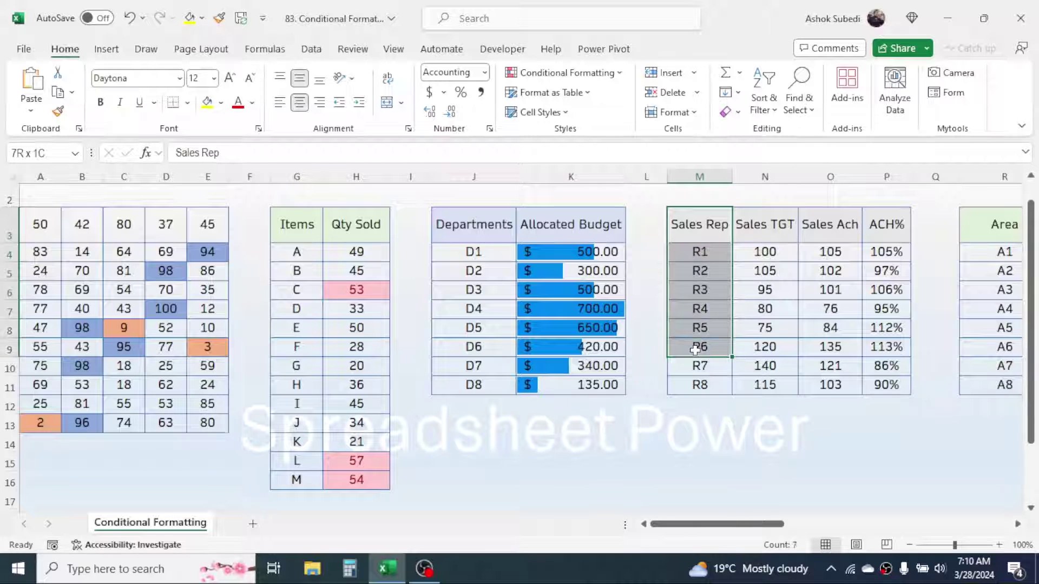
{"action": "left_click", "coordinate": [773, 239]}
{"action": "left_click_drag", "start_coordinate": [774, 239], "coordinate": [773, 311]}
{"action": "left_click_drag", "start_coordinate": [828, 228], "coordinate": [834, 308]}
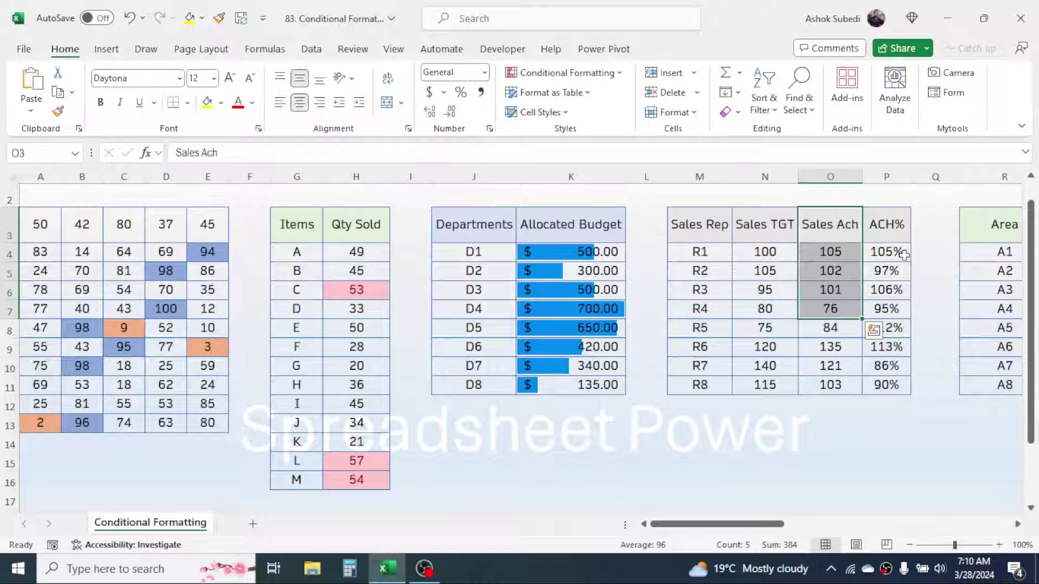
{"action": "left_click_drag", "start_coordinate": [896, 248], "coordinate": [886, 387]}
{"action": "left_click", "coordinate": [880, 423]}
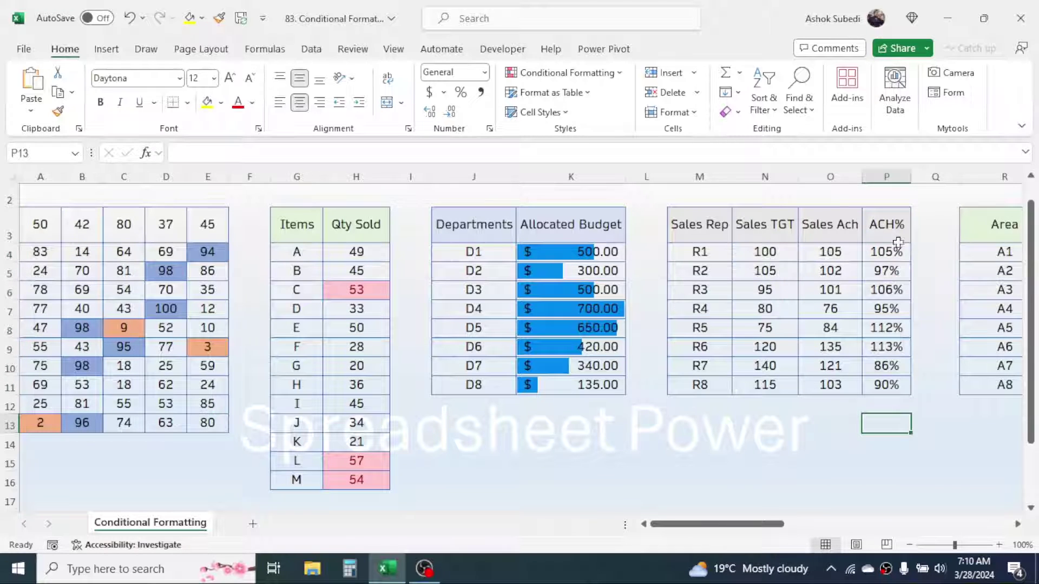
Apply the green-yellow-red color scale to the ACH% values in P4:P11
{"action": "left_click_drag", "start_coordinate": [893, 251], "coordinate": [896, 386]}
{"action": "left_click", "coordinate": [615, 74]}
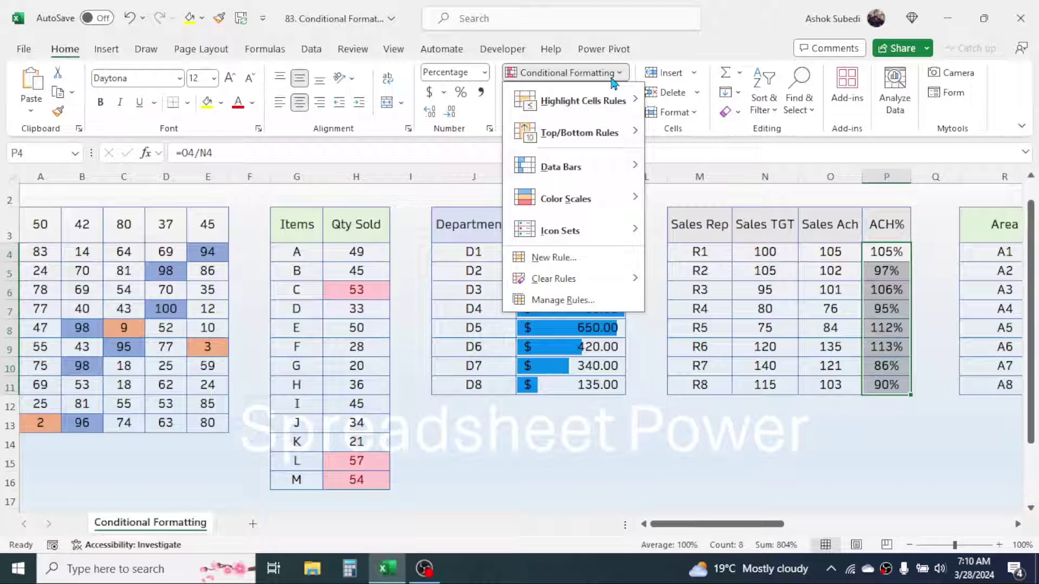
{"action": "mouse_move", "coordinate": [547, 209]}
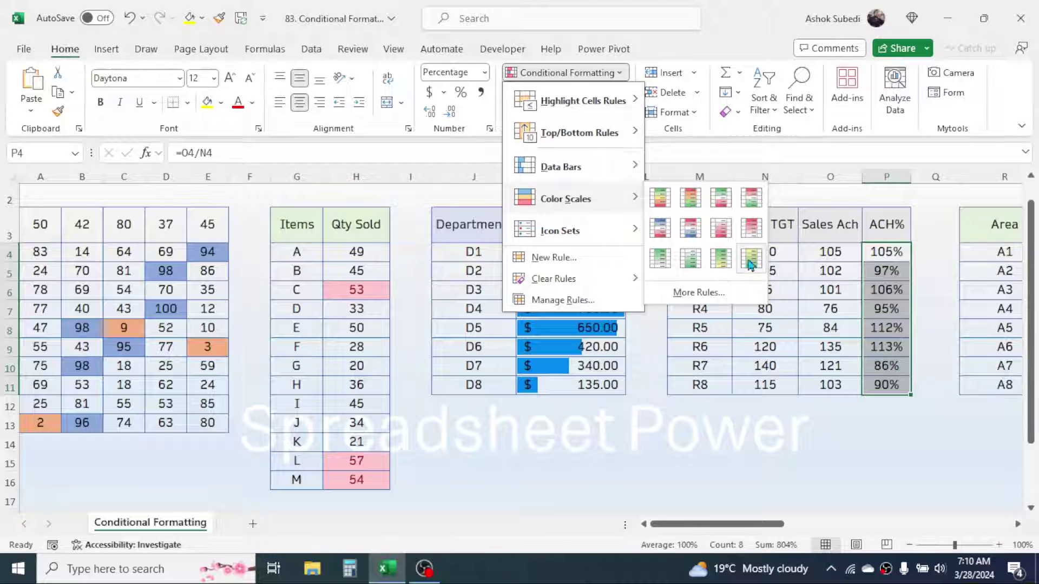
{"action": "left_click", "coordinate": [659, 198]}
{"action": "left_click", "coordinate": [882, 349]}
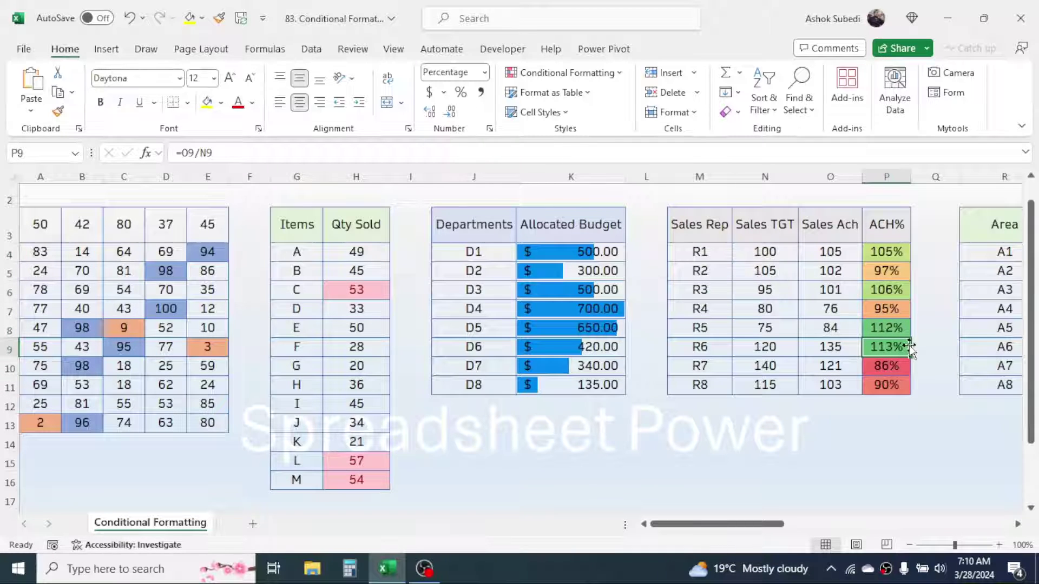
{"action": "left_click", "coordinate": [876, 253]}
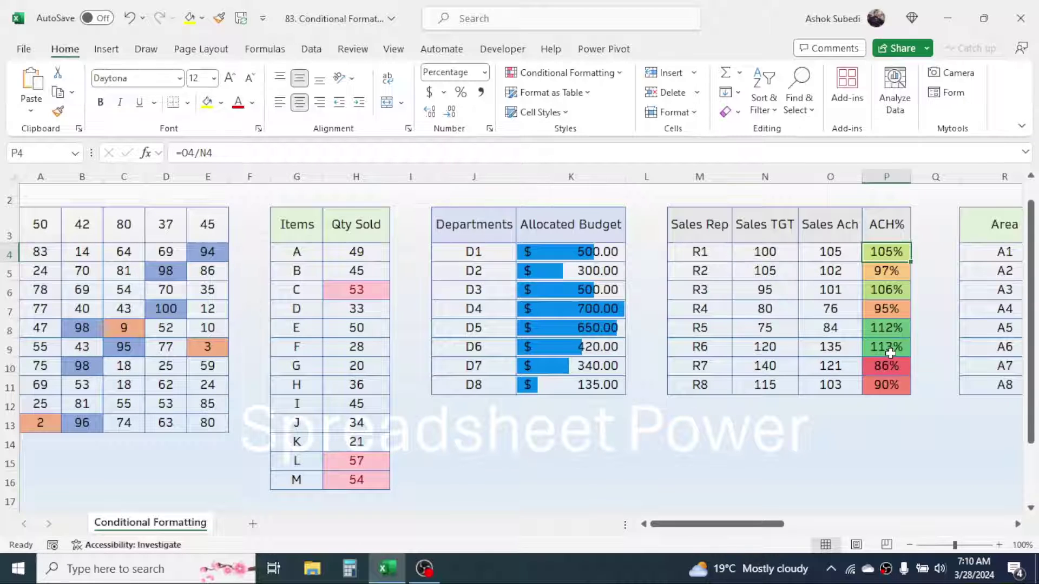
{"action": "left_click_drag", "start_coordinate": [709, 525], "coordinate": [766, 535]}
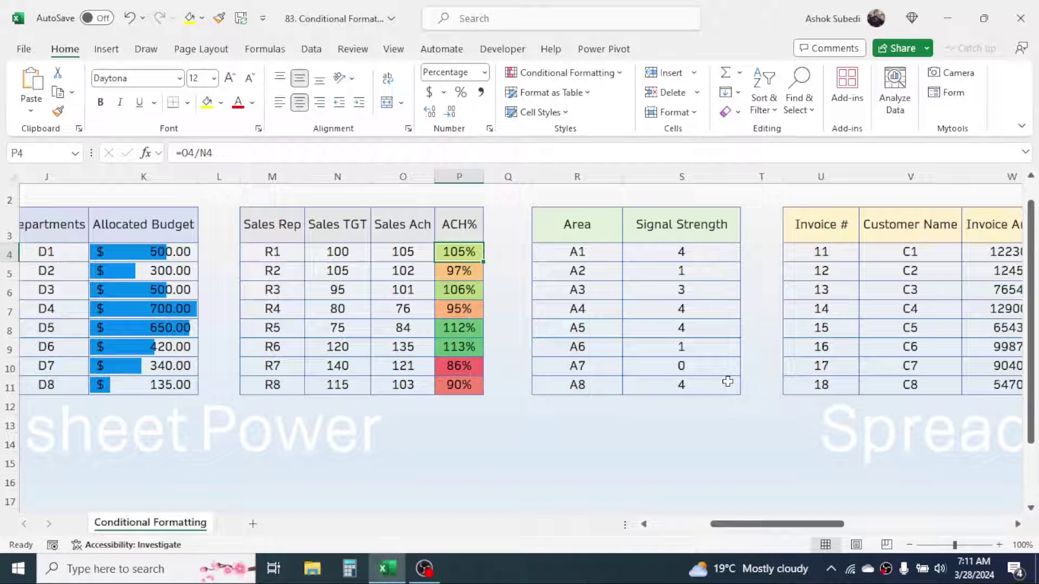
{"action": "left_click_drag", "start_coordinate": [595, 222], "coordinate": [596, 387]}
{"action": "left_click_drag", "start_coordinate": [721, 223], "coordinate": [719, 296]}
{"action": "left_click", "coordinate": [703, 257]}
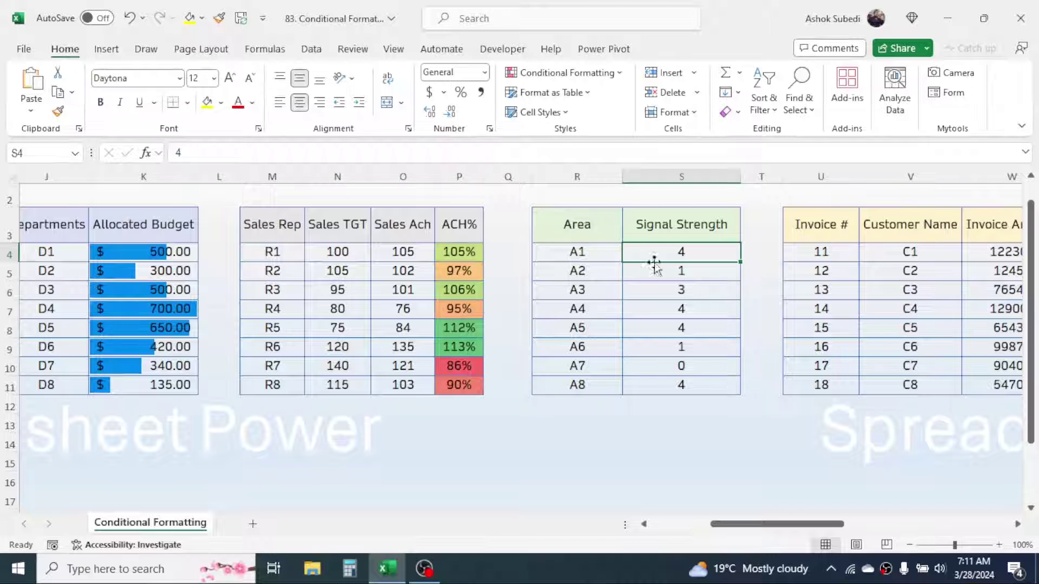
{"action": "left_click", "coordinate": [721, 306]}
Apply the four-level signal bar ratings icon set to the Signal Strength values in S4:S11
{"action": "left_click_drag", "start_coordinate": [702, 254], "coordinate": [678, 385]}
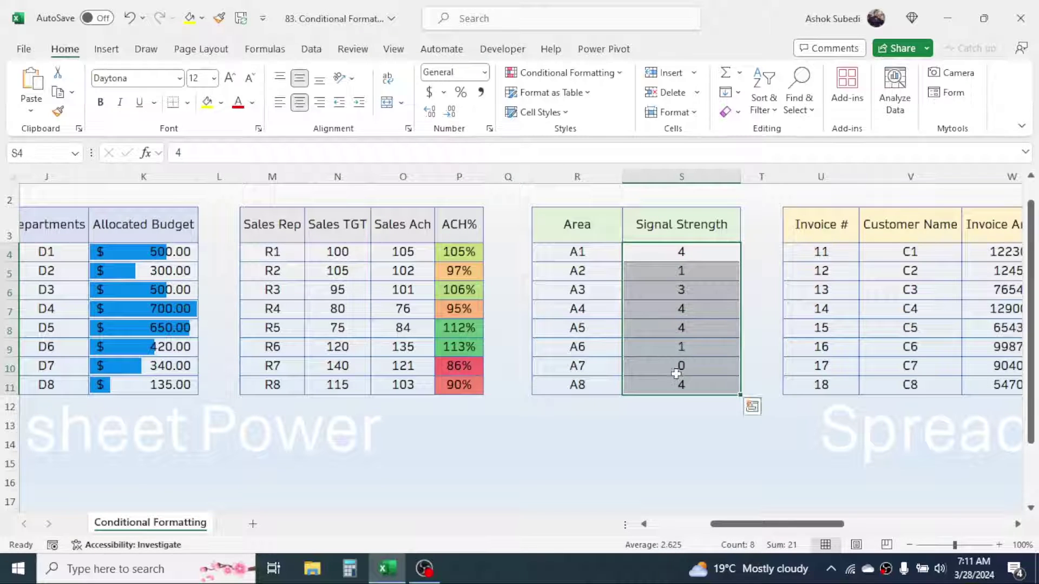
{"action": "left_click", "coordinate": [610, 75]}
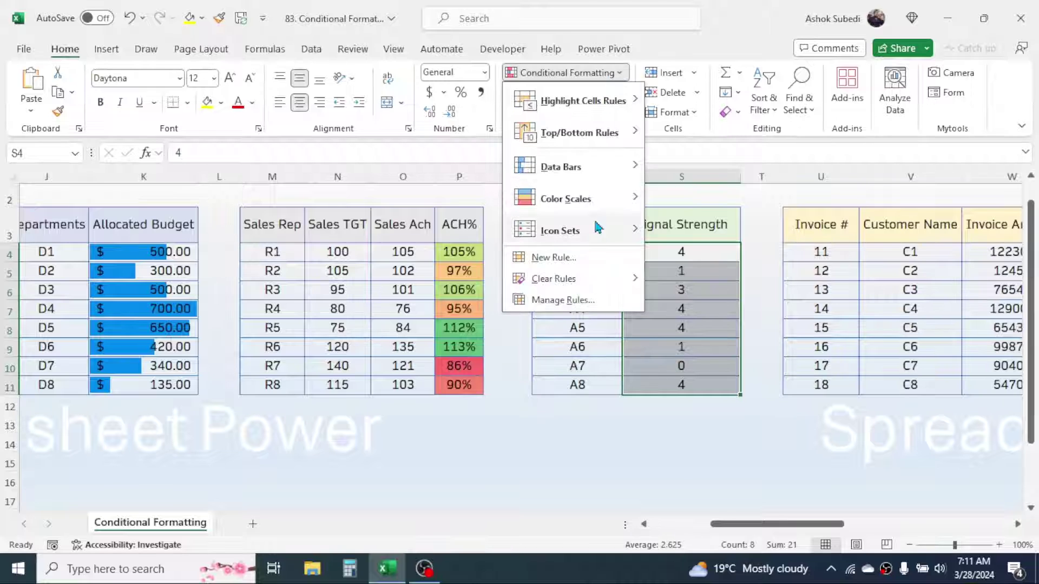
{"action": "mouse_move", "coordinate": [560, 233]}
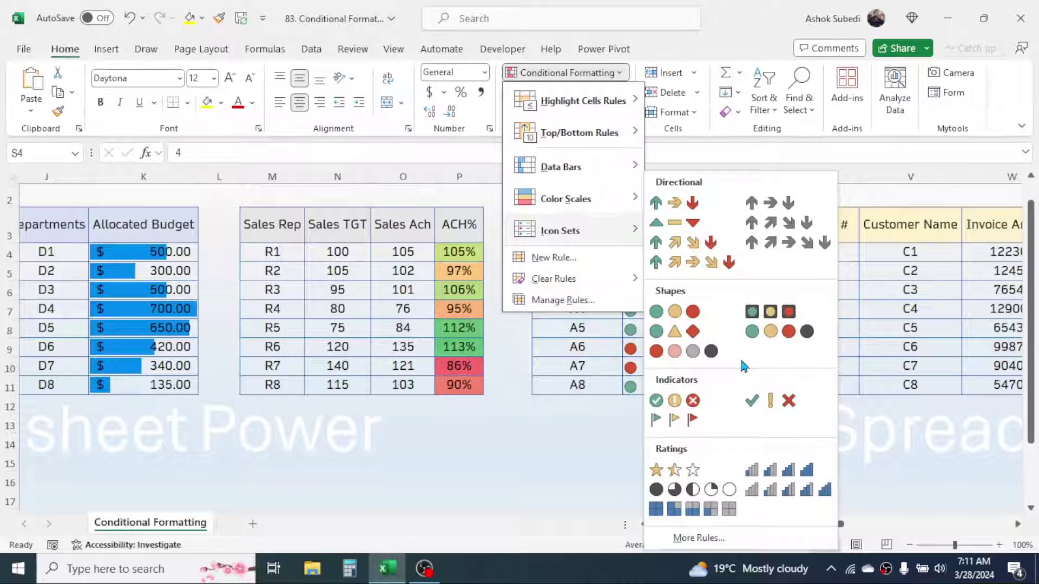
{"action": "left_click", "coordinate": [787, 471]}
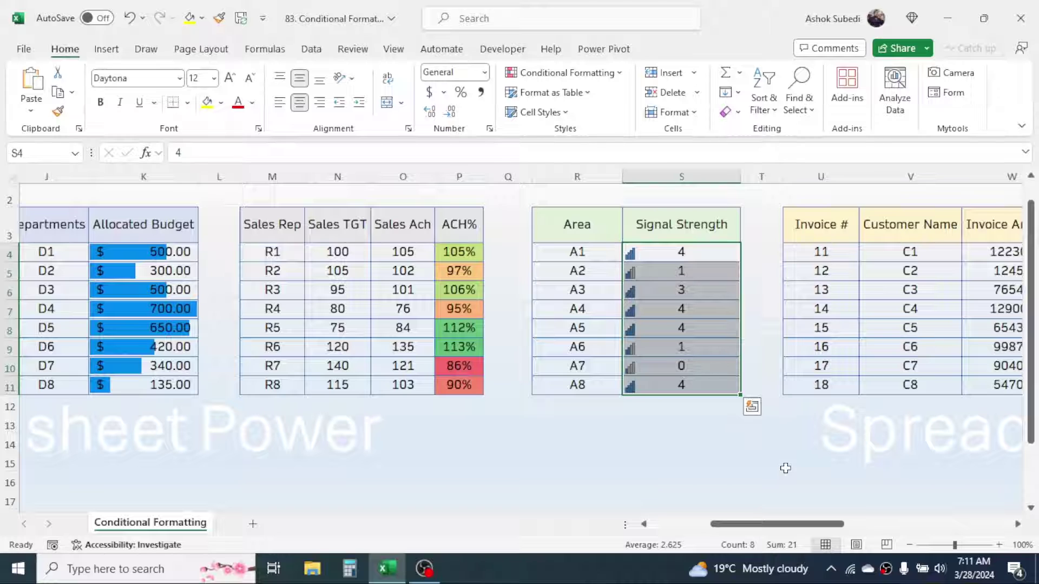
{"action": "left_click", "coordinate": [718, 460]}
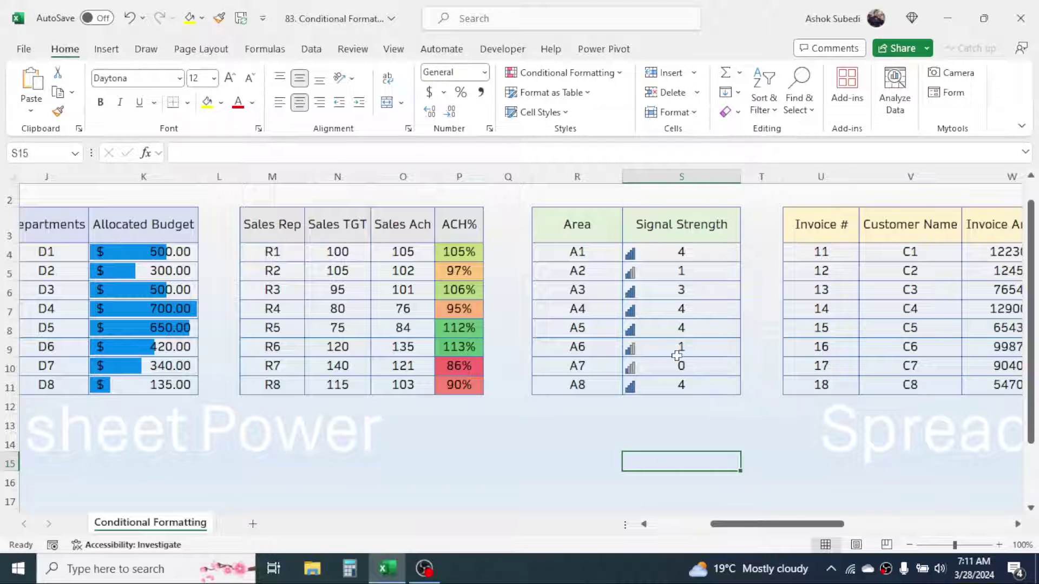
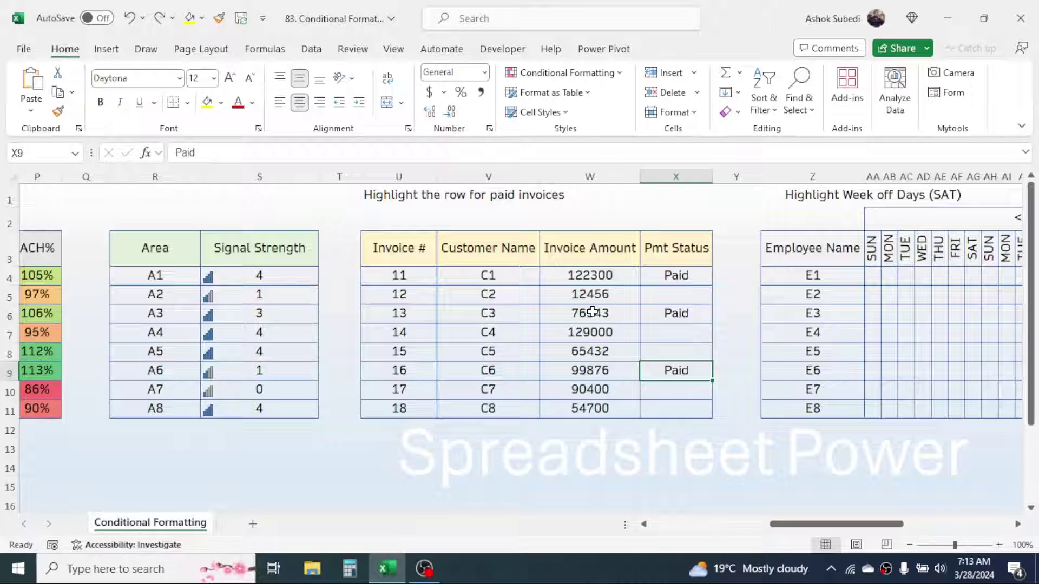
Create a formula-based formatting rule for the invoice rows U4:X11 with the formula =$X4="Paid"
{"action": "left_click_drag", "start_coordinate": [411, 278], "coordinate": [680, 406]}
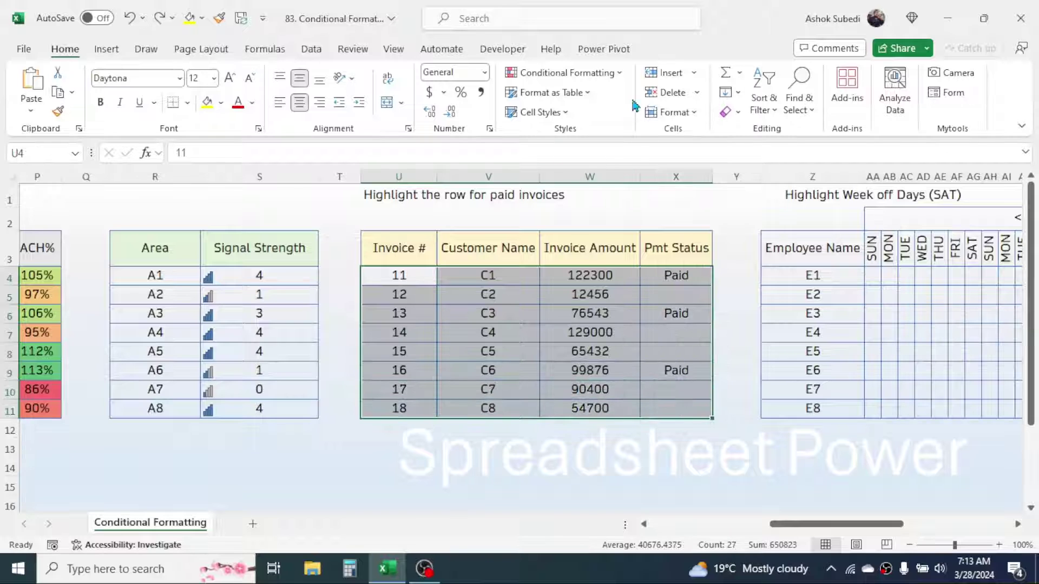
{"action": "left_click", "coordinate": [619, 76]}
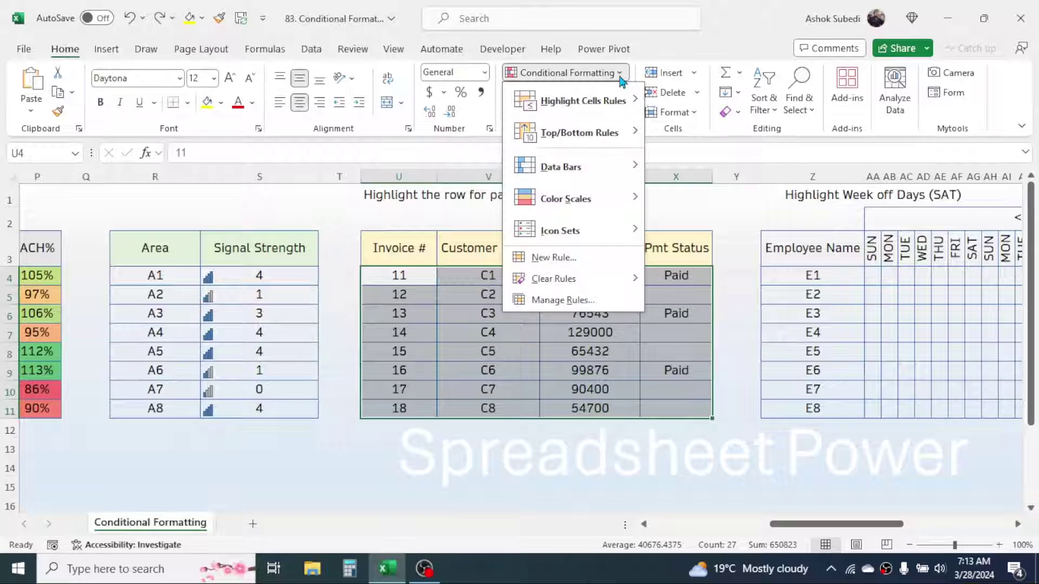
{"action": "left_click", "coordinate": [561, 259]}
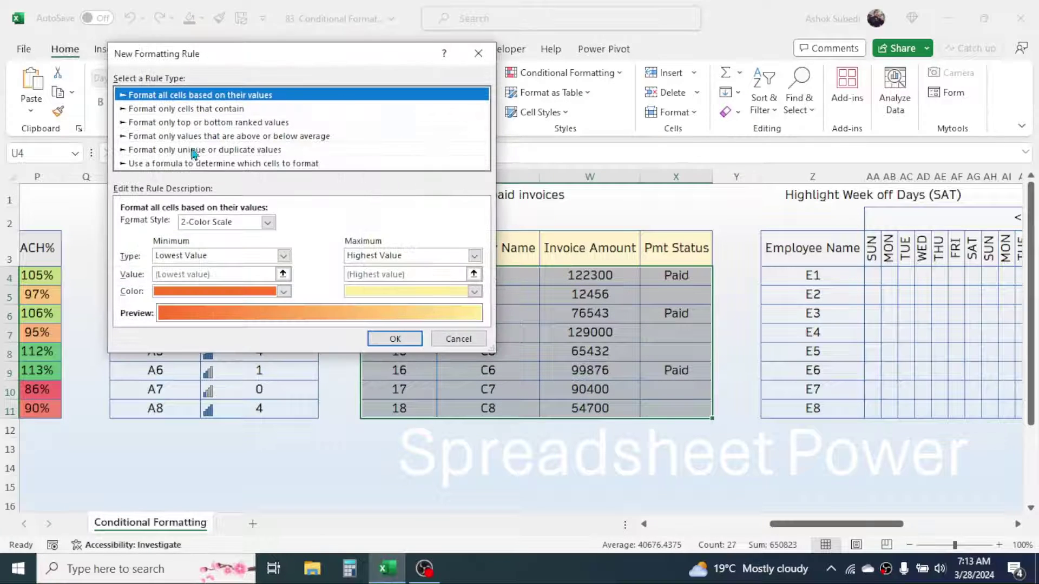
{"action": "left_click", "coordinate": [212, 164]}
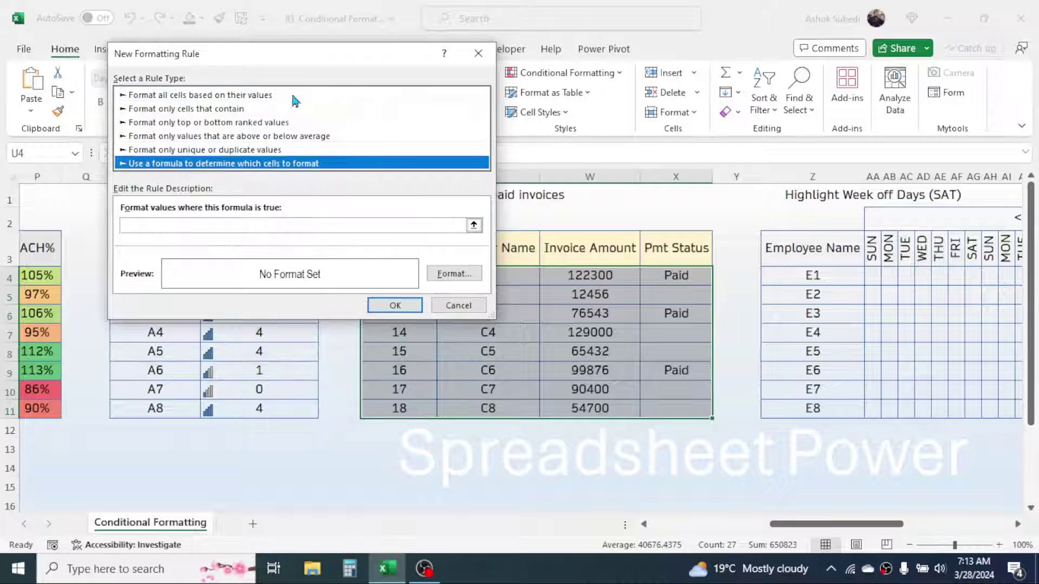
{"action": "left_click_drag", "start_coordinate": [326, 63], "coordinate": [333, 119]}
{"action": "left_click", "coordinate": [162, 280]}
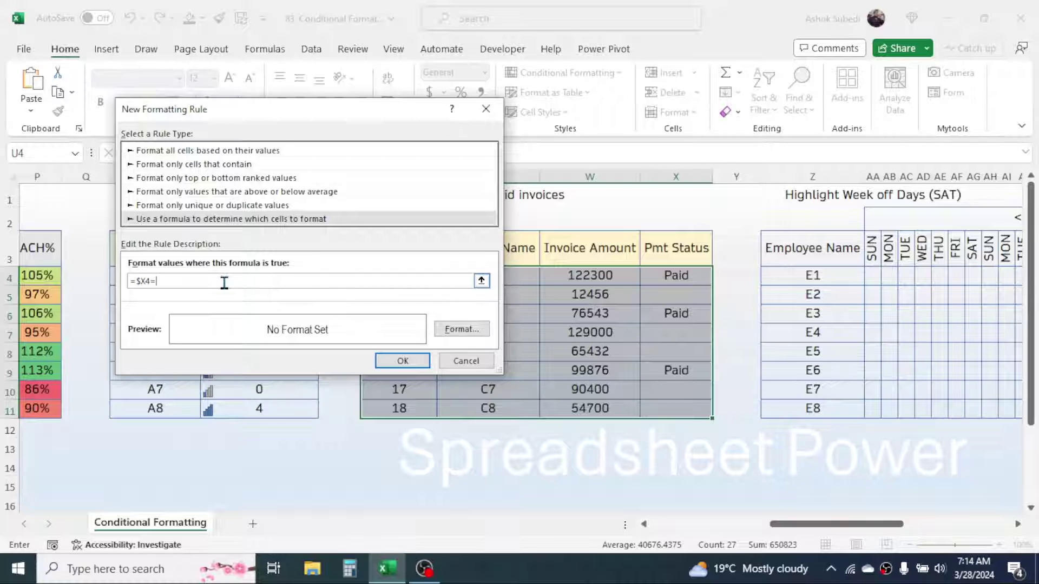
{"action": "type", "text": "Paid\""}
Give the paid-invoice rule a medium blue background fill and apply it to the invoice table
{"action": "left_click", "coordinate": [461, 328]}
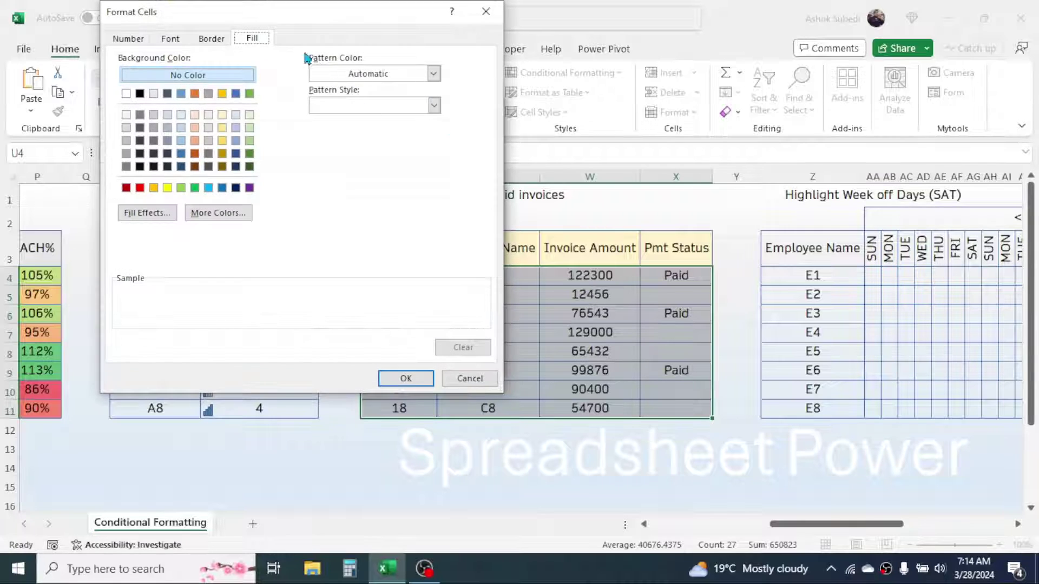
{"action": "left_click", "coordinate": [237, 141]}
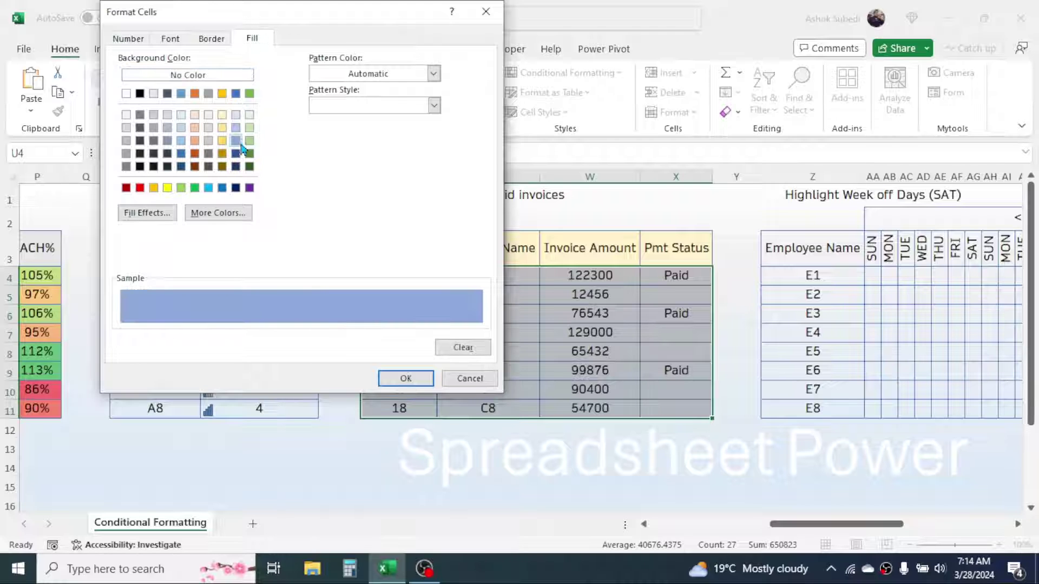
{"action": "left_click", "coordinate": [406, 378]}
{"action": "left_click", "coordinate": [403, 360]}
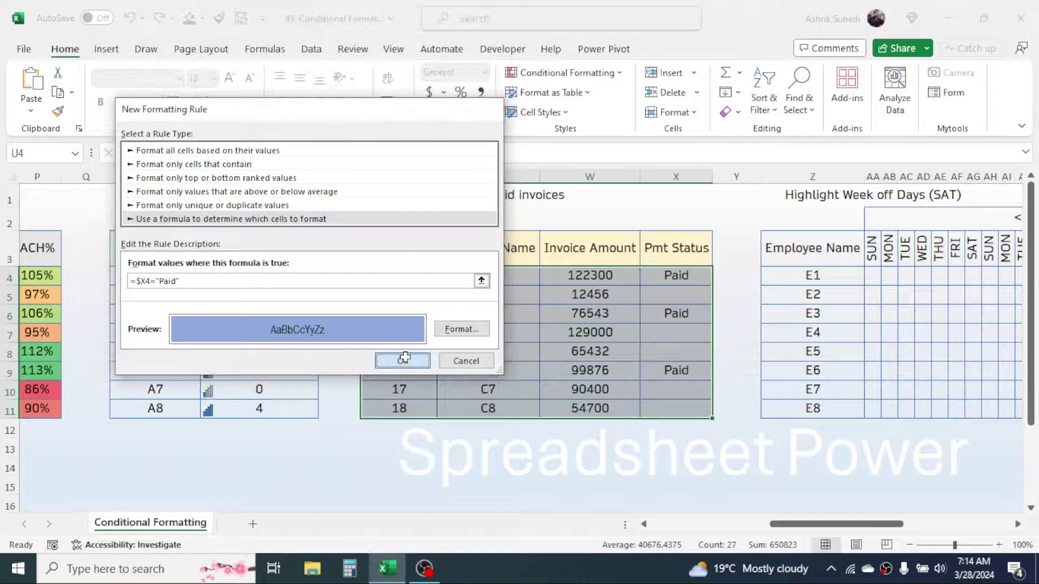
{"action": "left_click", "coordinate": [606, 376]}
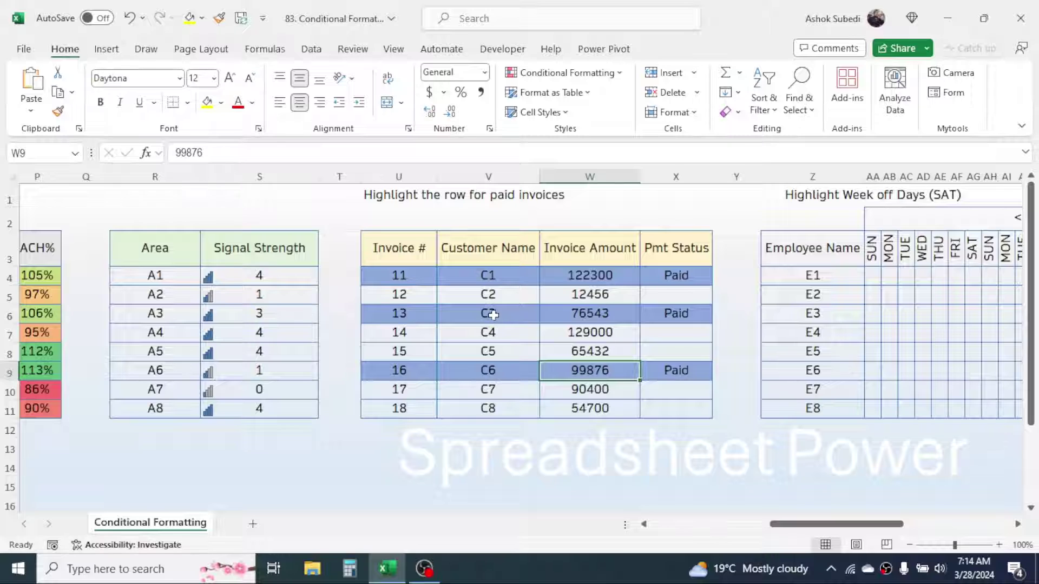
Test the paid-invoice rule by clearing the payment status in X6 and re-entering Paid
{"action": "left_click", "coordinate": [688, 274]}
{"action": "left_click", "coordinate": [680, 306]}
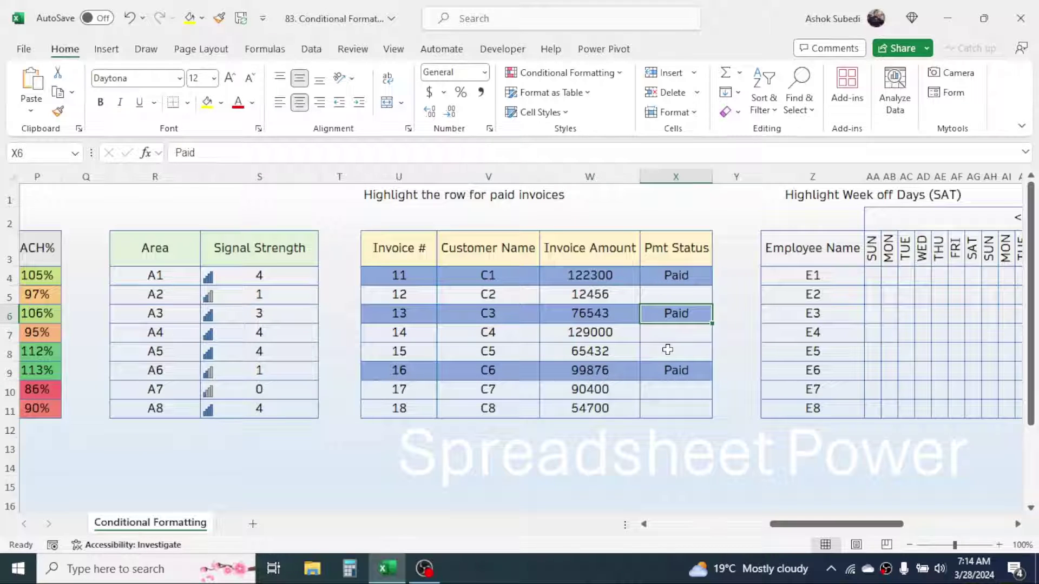
{"action": "key", "text": "Delete"}
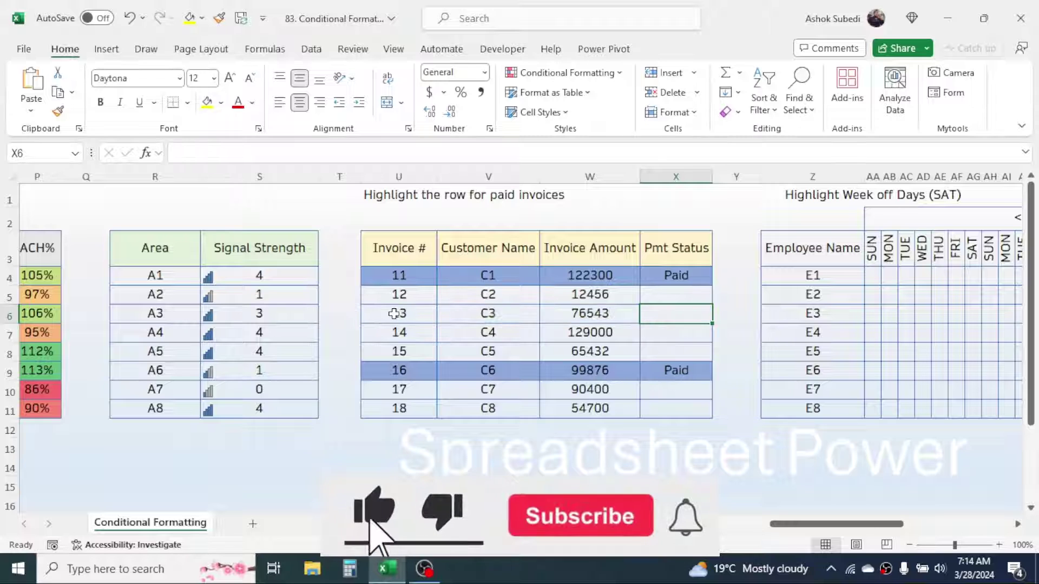
{"action": "type", "text": "Paid"}
{"action": "key", "text": "Return"}
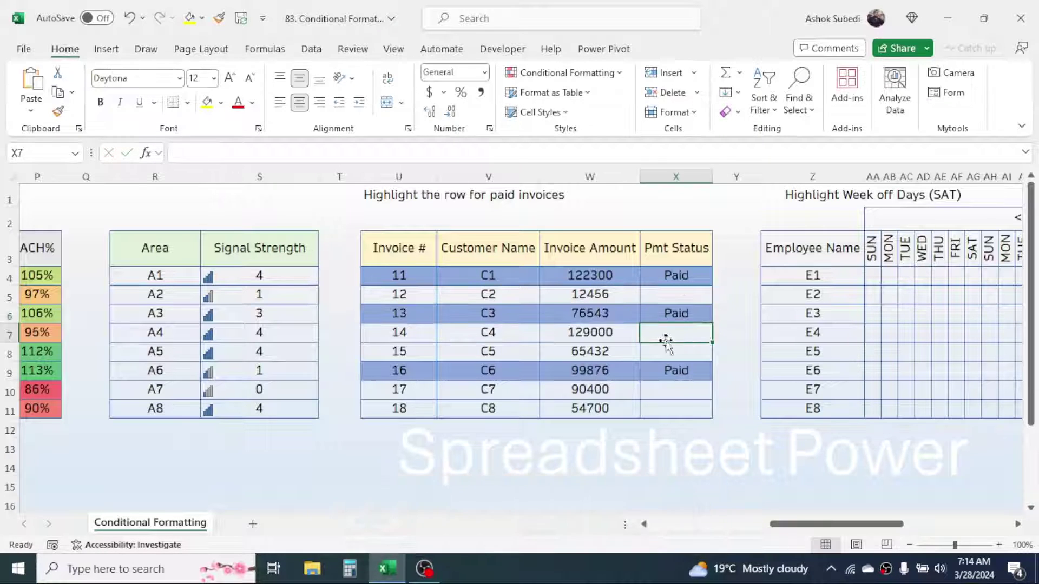
Examine the SAT columns AG, AN and AU in the attendance record
{"action": "left_click_drag", "start_coordinate": [799, 524], "coordinate": [871, 539]}
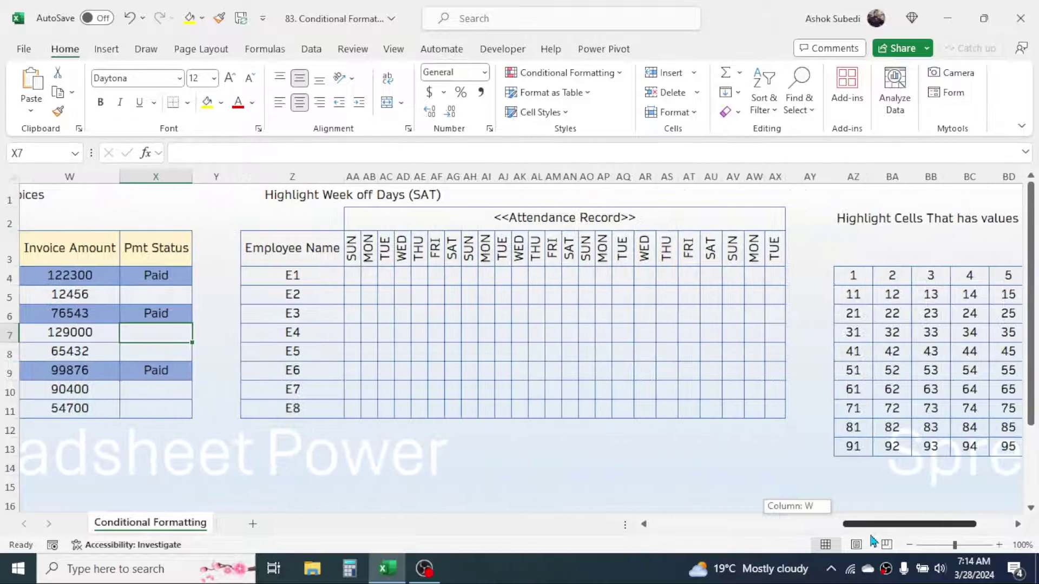
{"action": "left_click", "coordinate": [538, 331]}
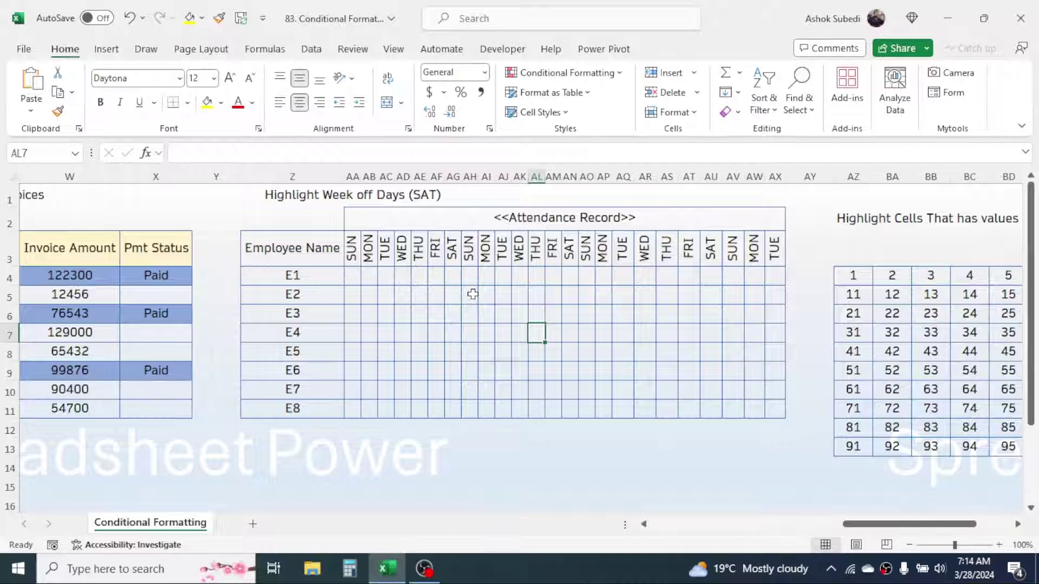
{"action": "left_click_drag", "start_coordinate": [459, 250], "coordinate": [456, 414]}
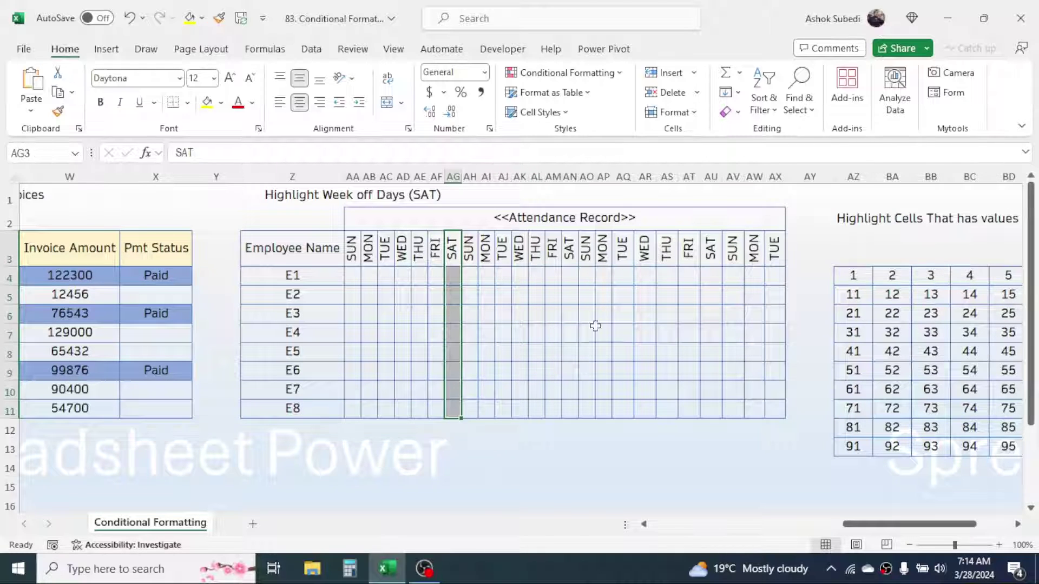
{"action": "left_click_drag", "start_coordinate": [568, 254], "coordinate": [574, 401]}
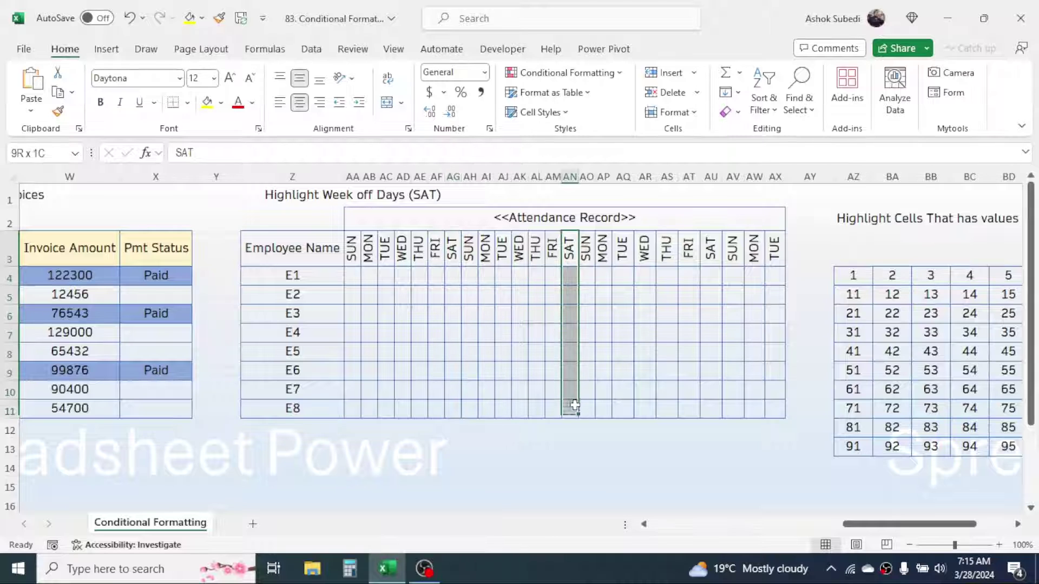
{"action": "left_click_drag", "start_coordinate": [712, 253], "coordinate": [711, 411]}
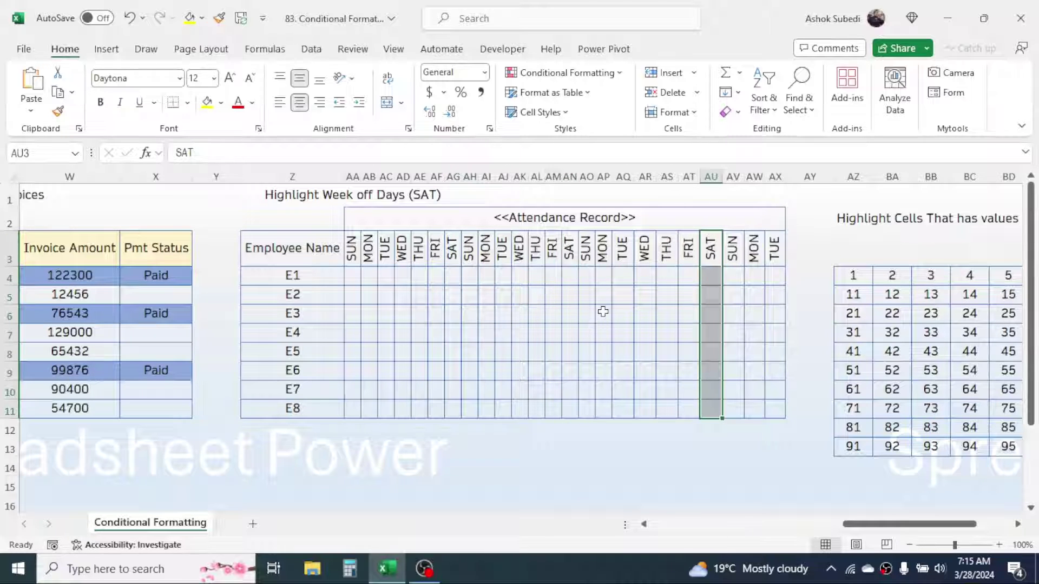
{"action": "left_click", "coordinate": [557, 352]}
Create a formula-based formatting rule for the attendance record AA3:AX11 with the formula =AA$3="SAT"
{"action": "left_click_drag", "start_coordinate": [351, 249], "coordinate": [779, 417]}
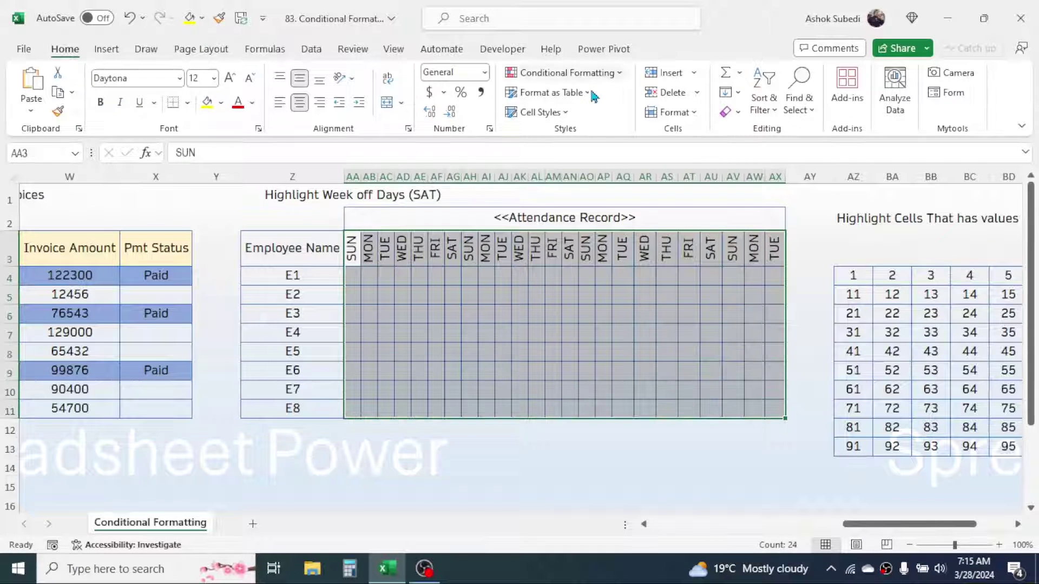
{"action": "left_click", "coordinate": [606, 75]}
{"action": "left_click", "coordinate": [535, 255]}
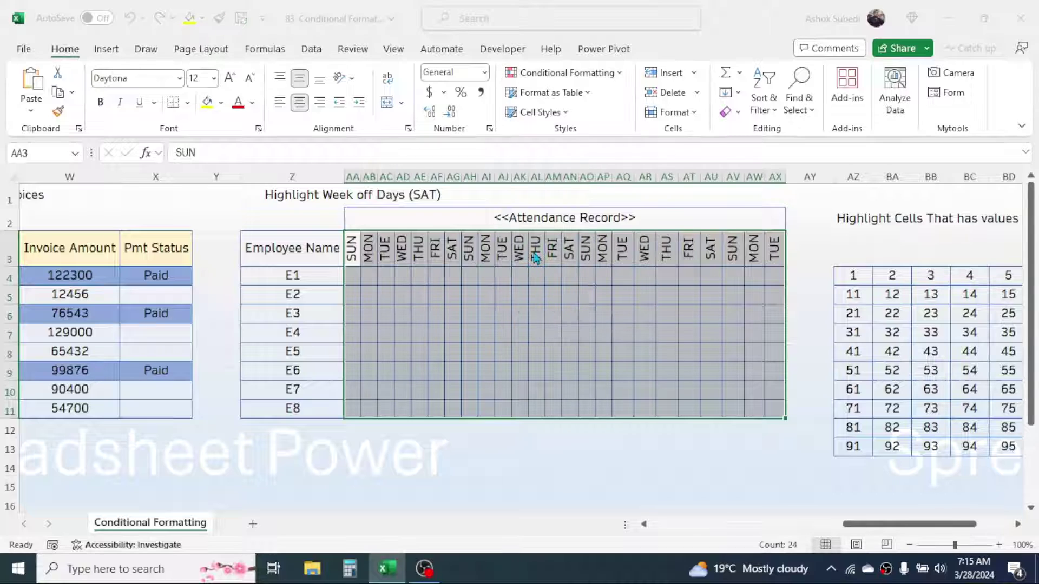
{"action": "left_click", "coordinate": [182, 204]}
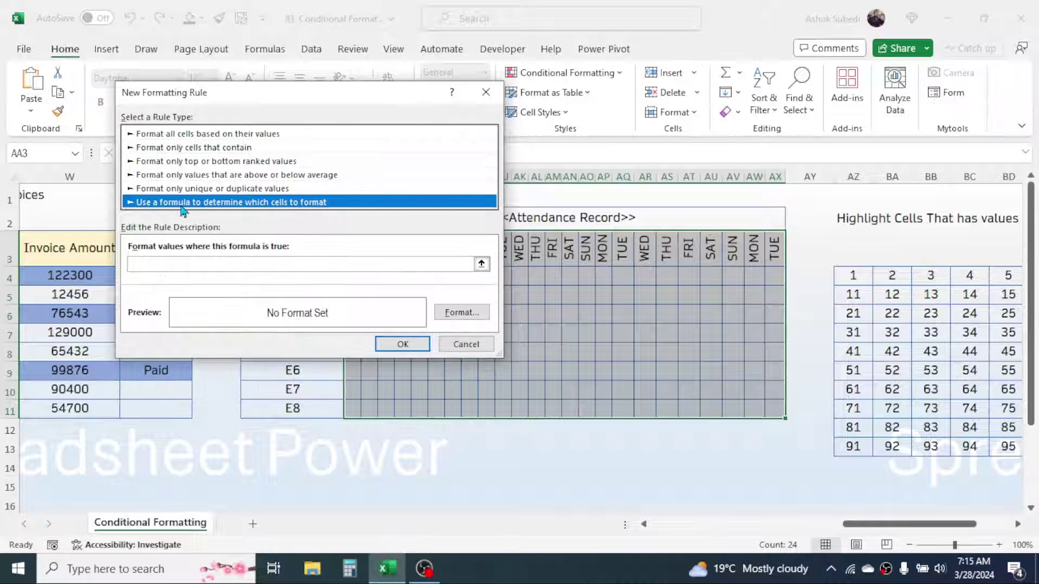
{"action": "left_click", "coordinate": [151, 264]}
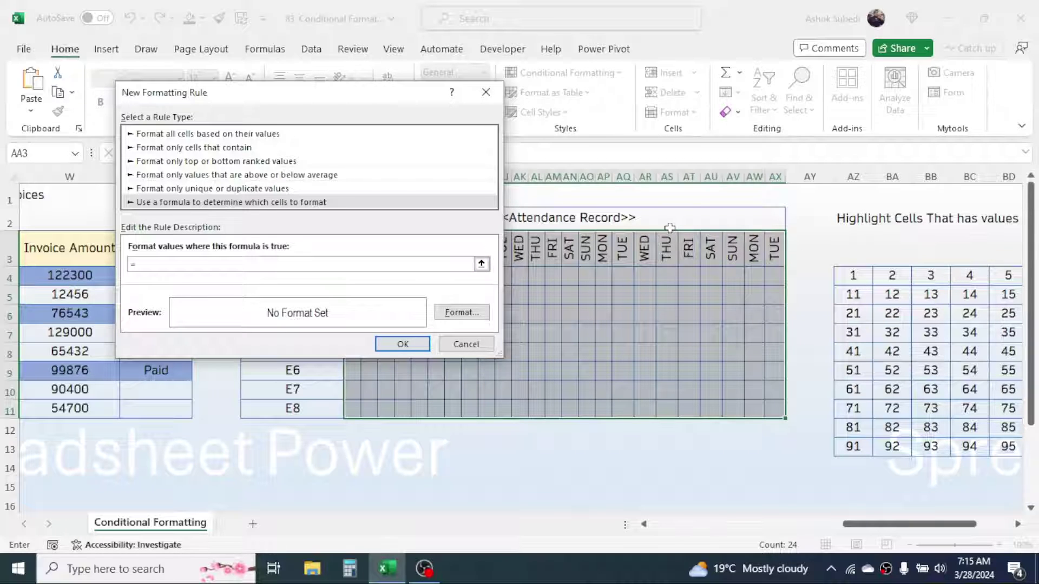
{"action": "left_click_drag", "start_coordinate": [344, 92], "coordinate": [813, 110]}
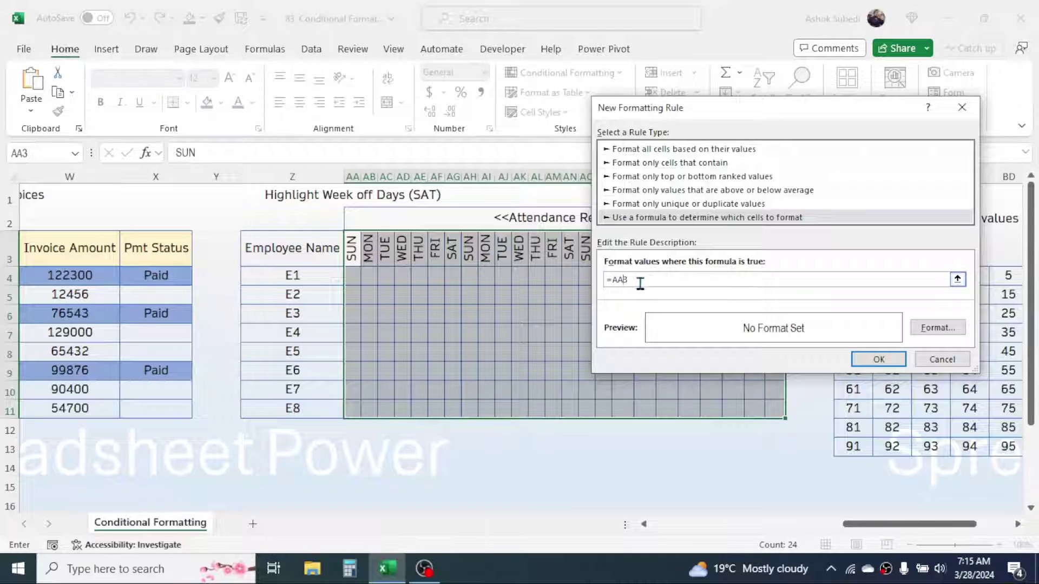
{"action": "type", "text": "=\"SAT"}
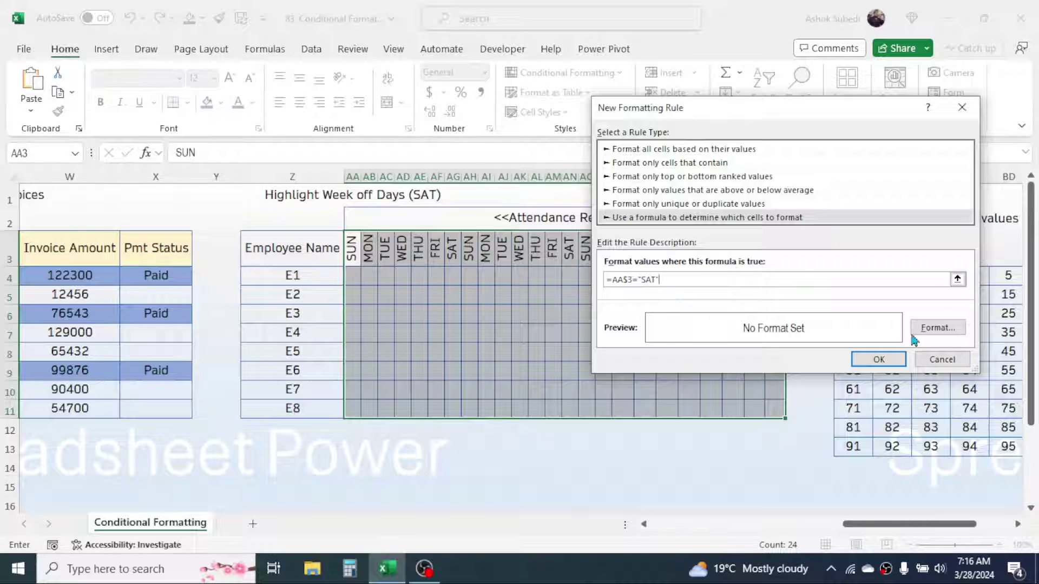
Give the Saturday rule a dark gold background fill, apply it and check the SAT columns
{"action": "left_click", "coordinate": [941, 328]}
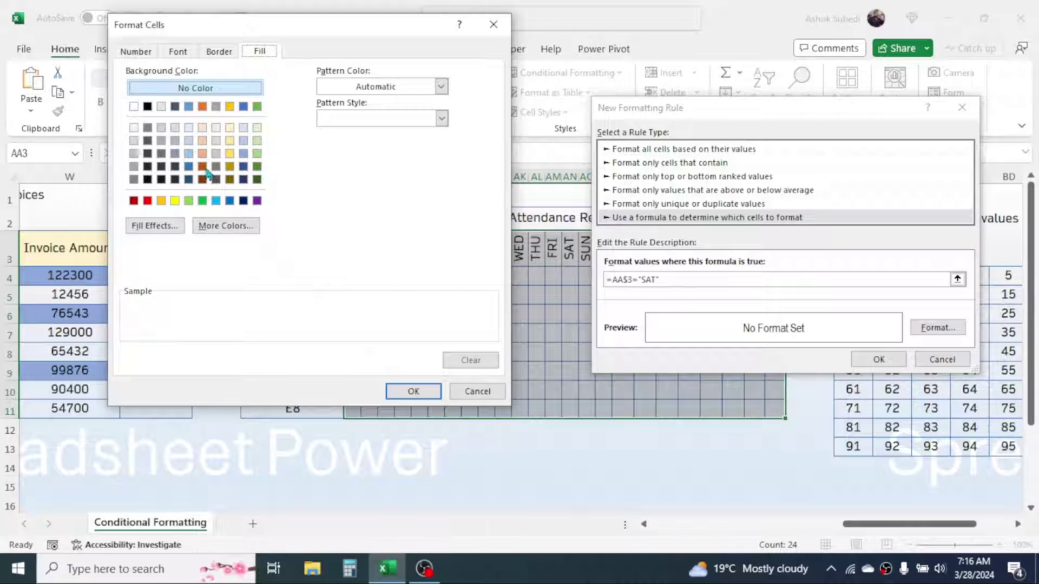
{"action": "left_click", "coordinate": [230, 166]}
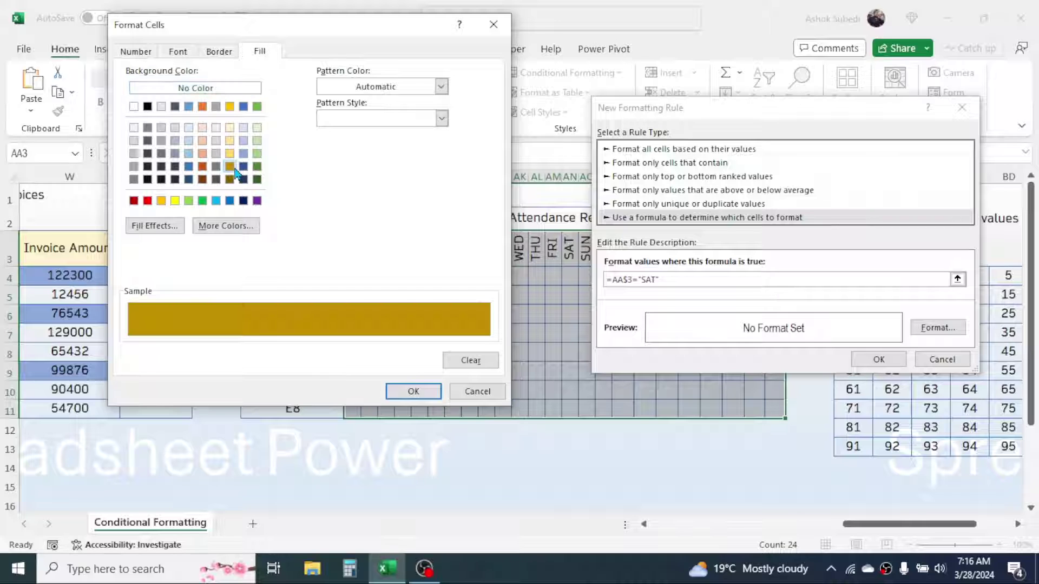
{"action": "left_click", "coordinate": [414, 392]}
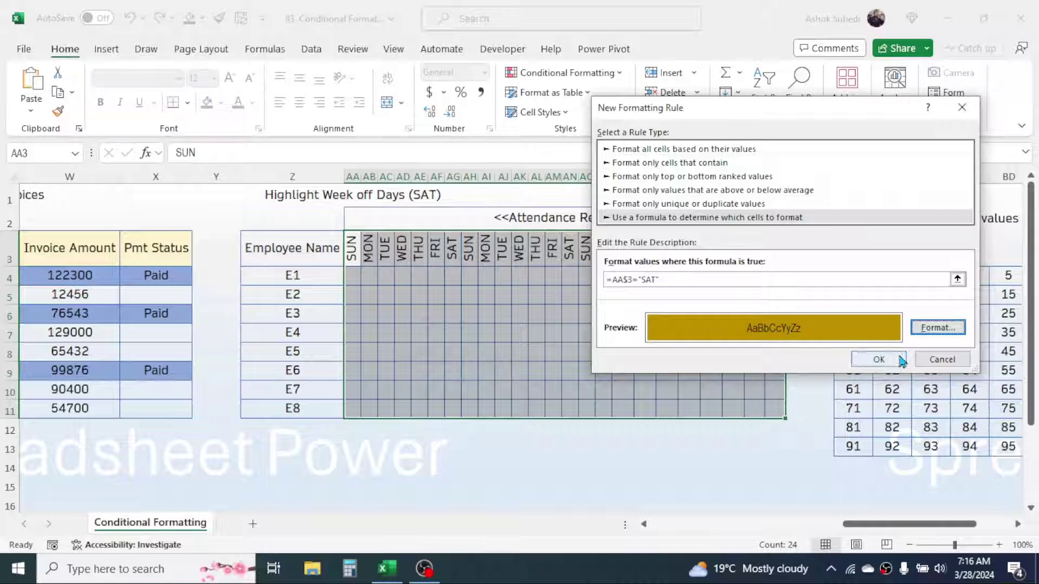
{"action": "left_click", "coordinate": [878, 360]}
{"action": "left_click", "coordinate": [642, 309]}
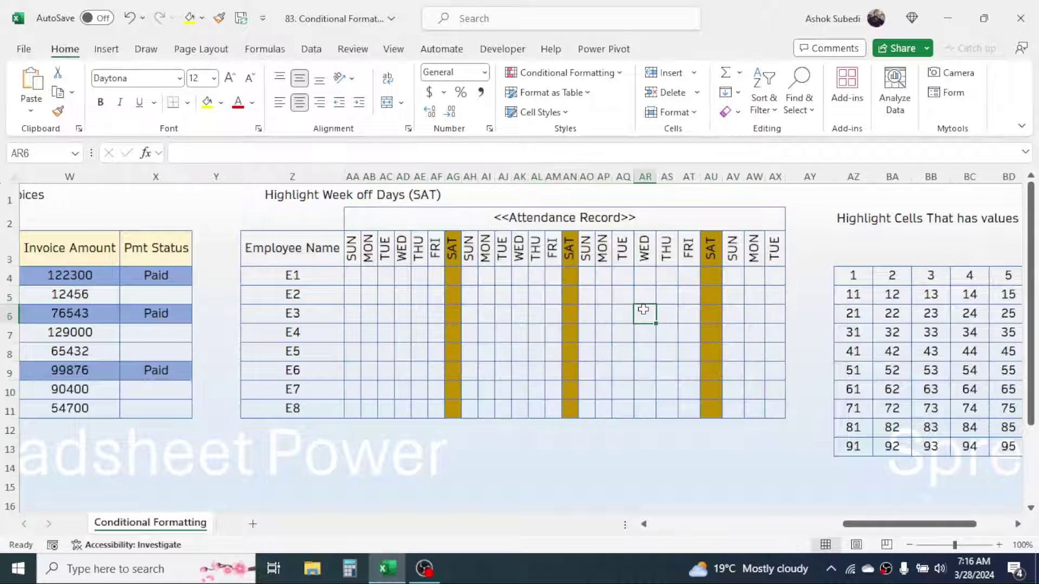
{"action": "left_click", "coordinate": [456, 262]}
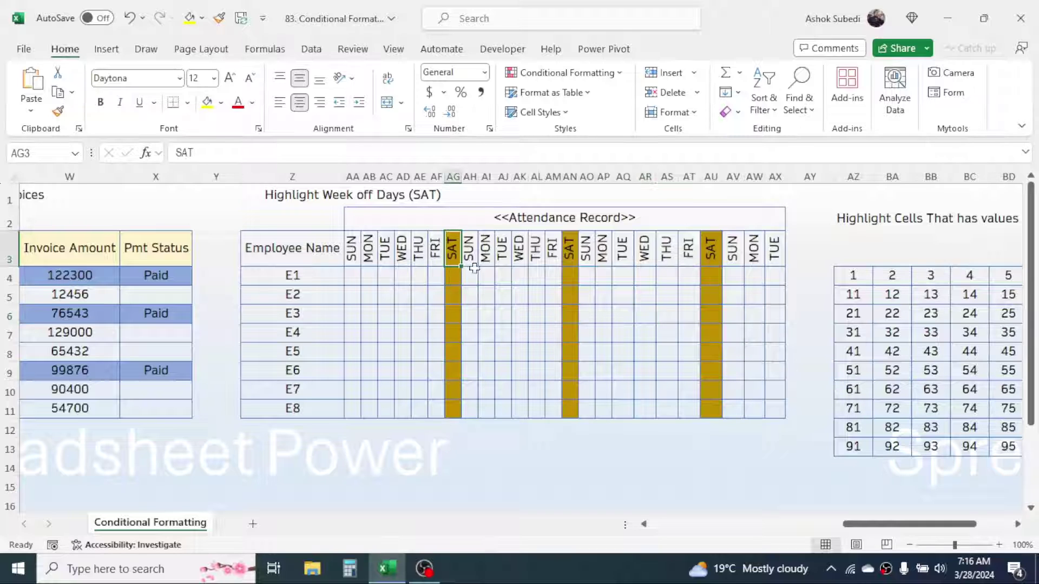
{"action": "left_click", "coordinate": [563, 241]}
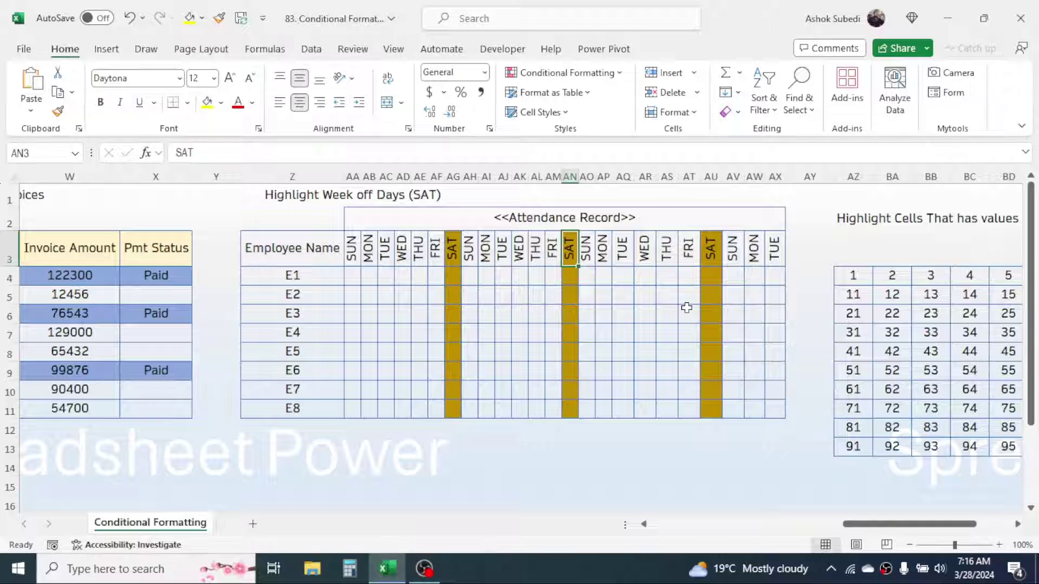
Create a formula-based formatting rule for the number grid AZ4:BI13 with the formula =MOD(AZ4,7)=0
{"action": "scroll", "coordinate": [715, 339], "scroll_direction": "right", "scroll_amount": 2}
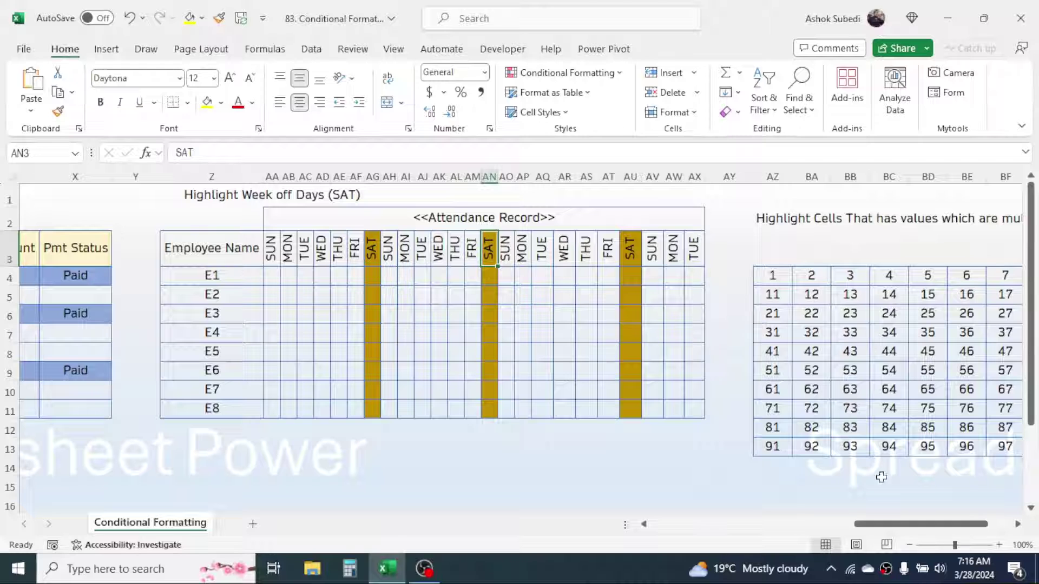
{"action": "left_click_drag", "start_coordinate": [882, 529], "coordinate": [906, 529]}
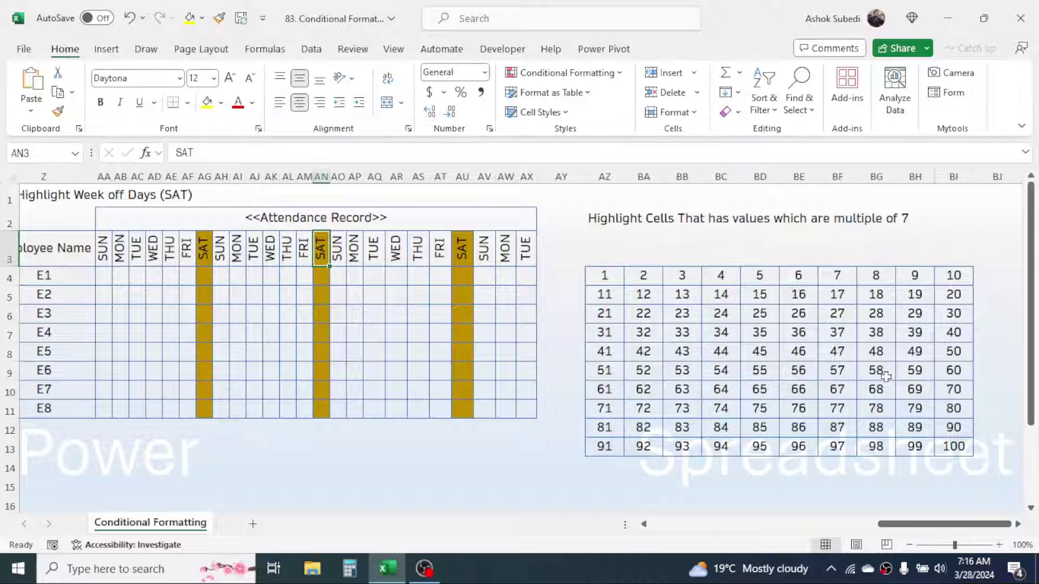
{"action": "key", "text": "ctrl+End"}
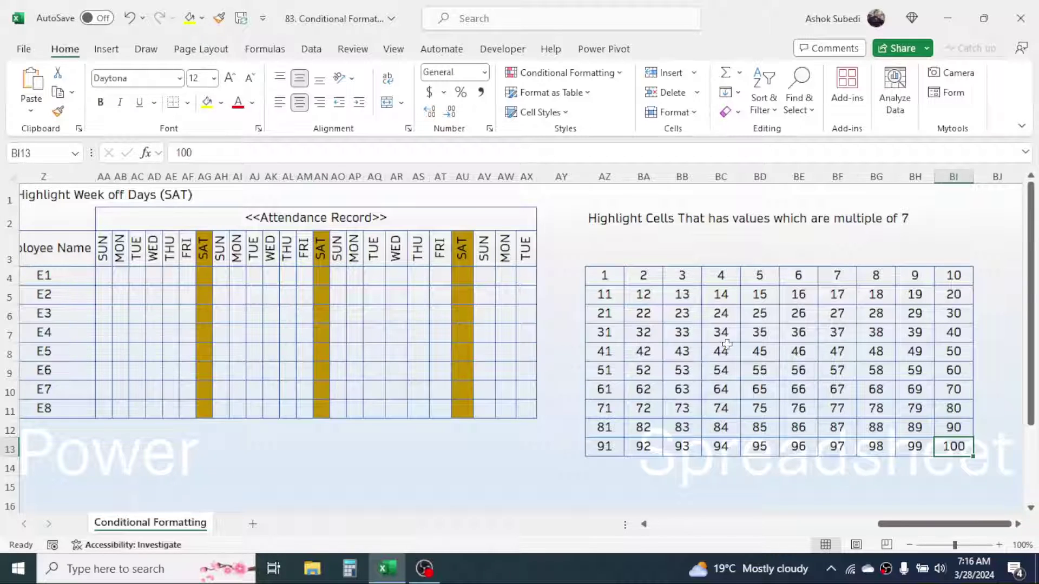
{"action": "left_click_drag", "start_coordinate": [604, 276], "coordinate": [964, 455]}
{"action": "left_click", "coordinate": [615, 81]}
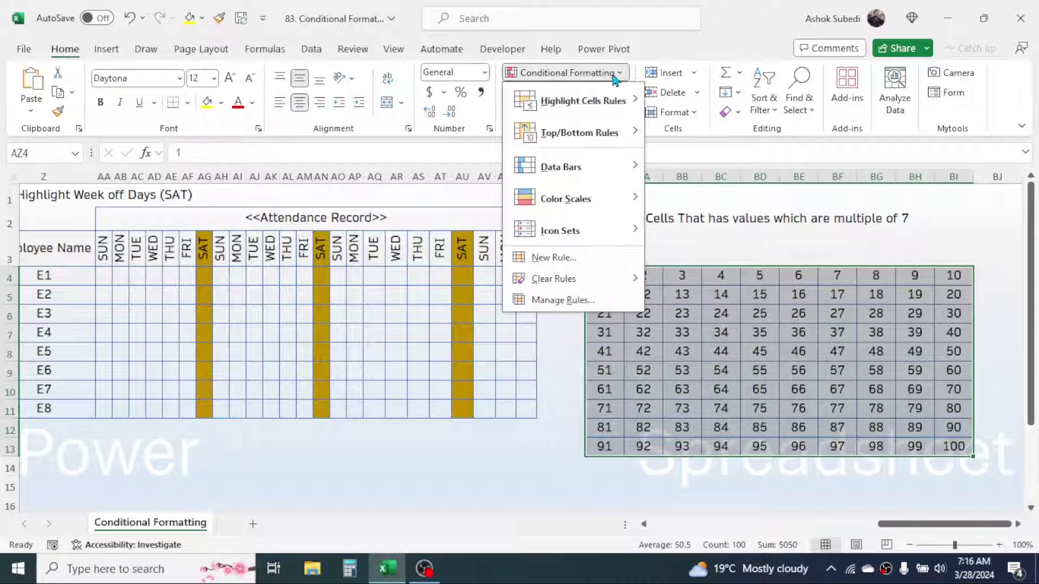
{"action": "left_click", "coordinate": [559, 260]}
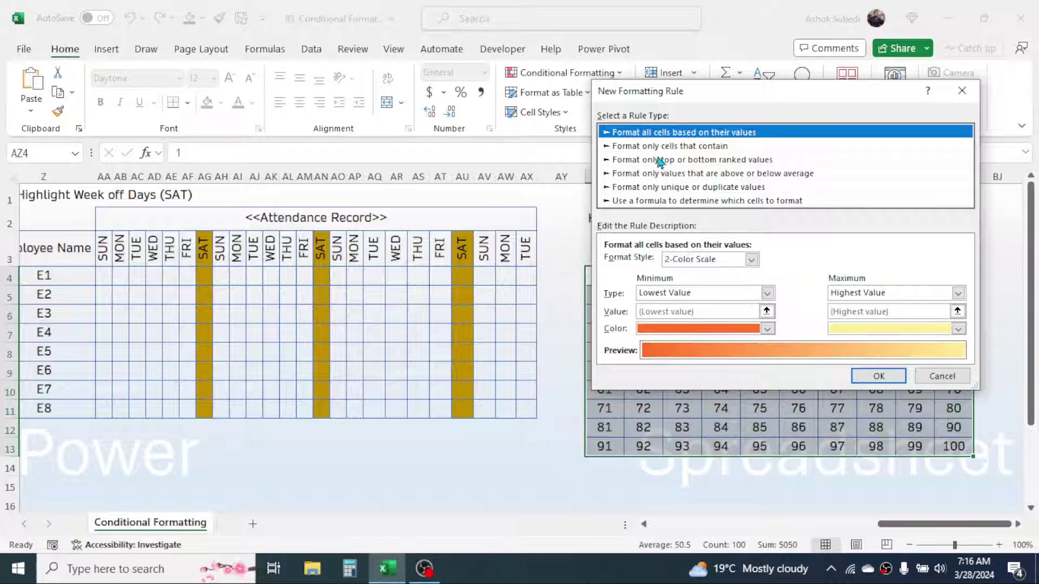
{"action": "left_click", "coordinate": [654, 202]}
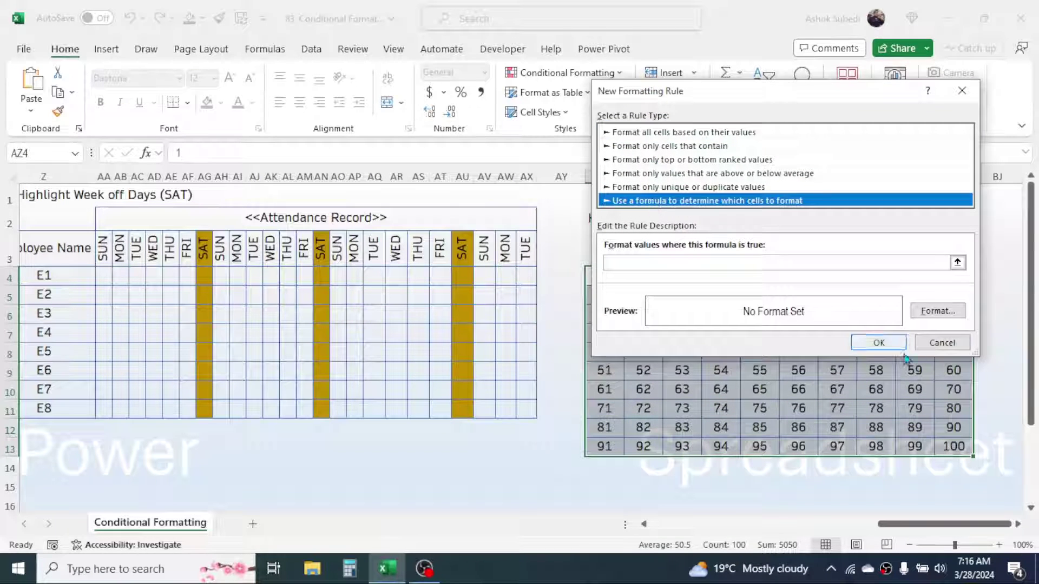
{"action": "left_click_drag", "start_coordinate": [841, 93], "coordinate": [428, 98]}
{"action": "left_click", "coordinate": [223, 267]}
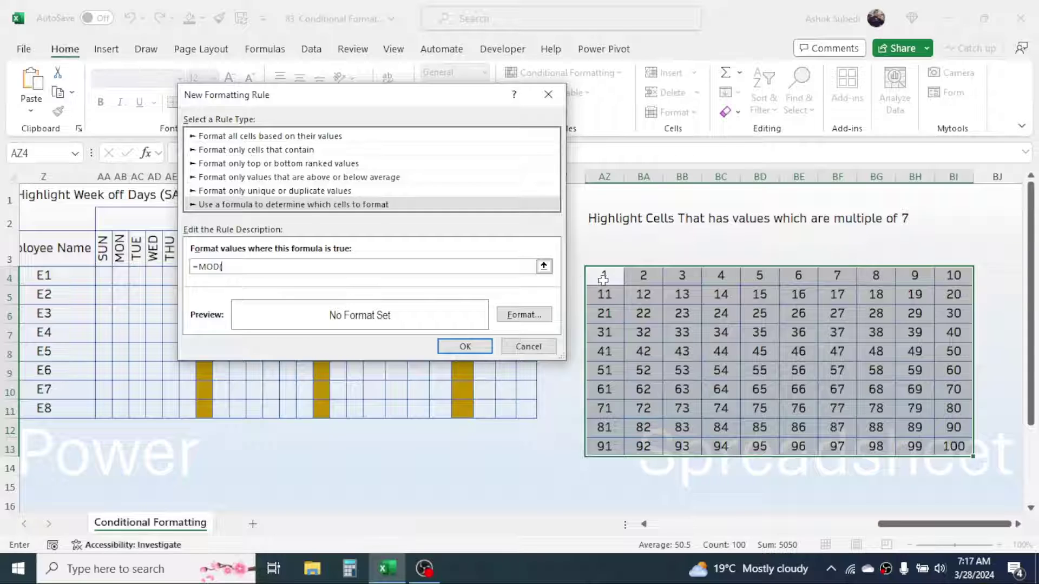
{"action": "type", "text": "Az4,7)=0"}
Give the multiple-of-7 rule a light blue background fill, apply it and check the number grid
{"action": "left_click", "coordinate": [533, 316]}
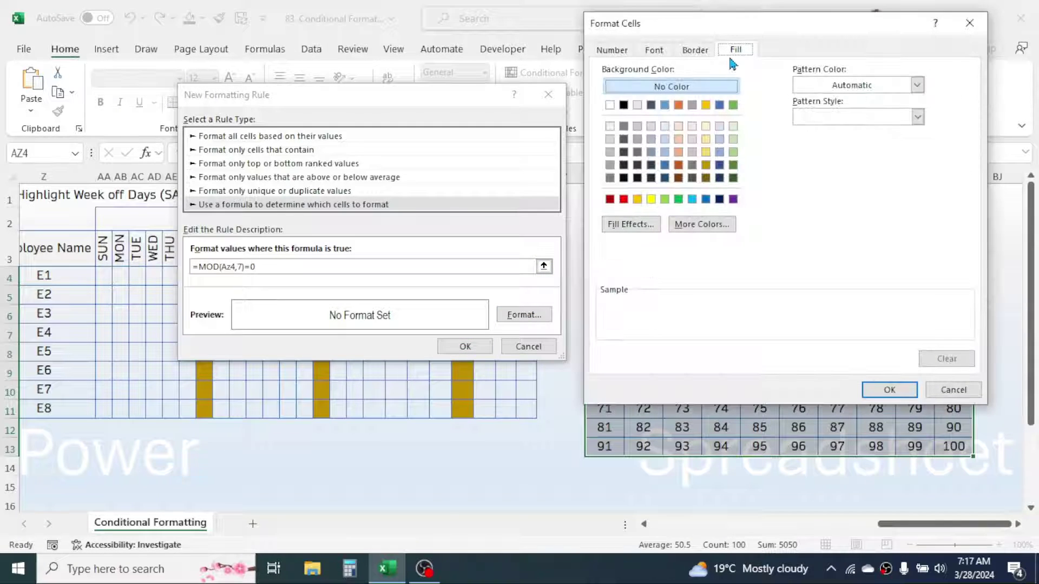
{"action": "left_click", "coordinate": [665, 152]}
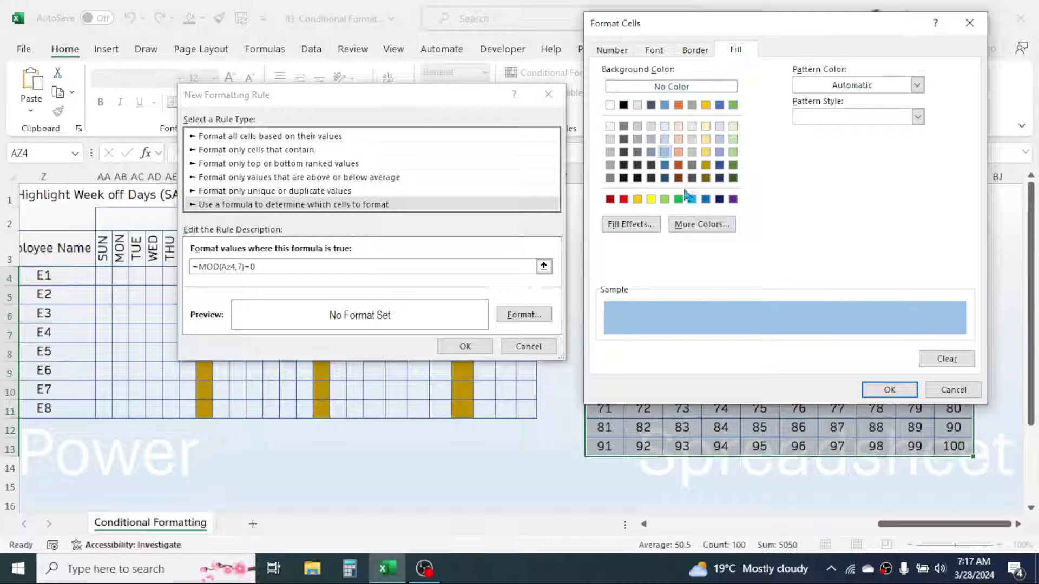
{"action": "left_click", "coordinate": [890, 390]}
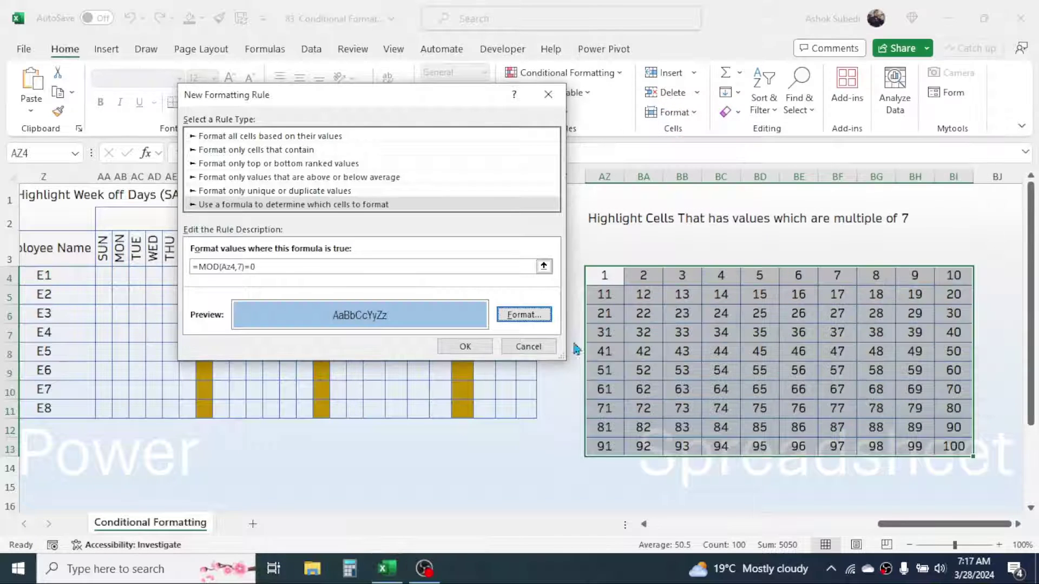
{"action": "left_click", "coordinate": [466, 347]}
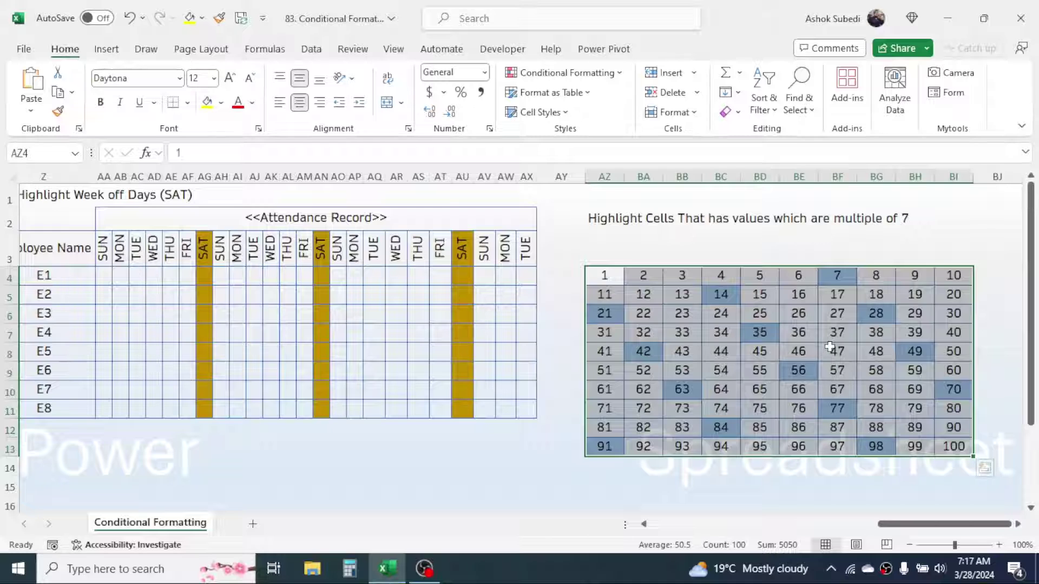
{"action": "left_click", "coordinate": [831, 349]}
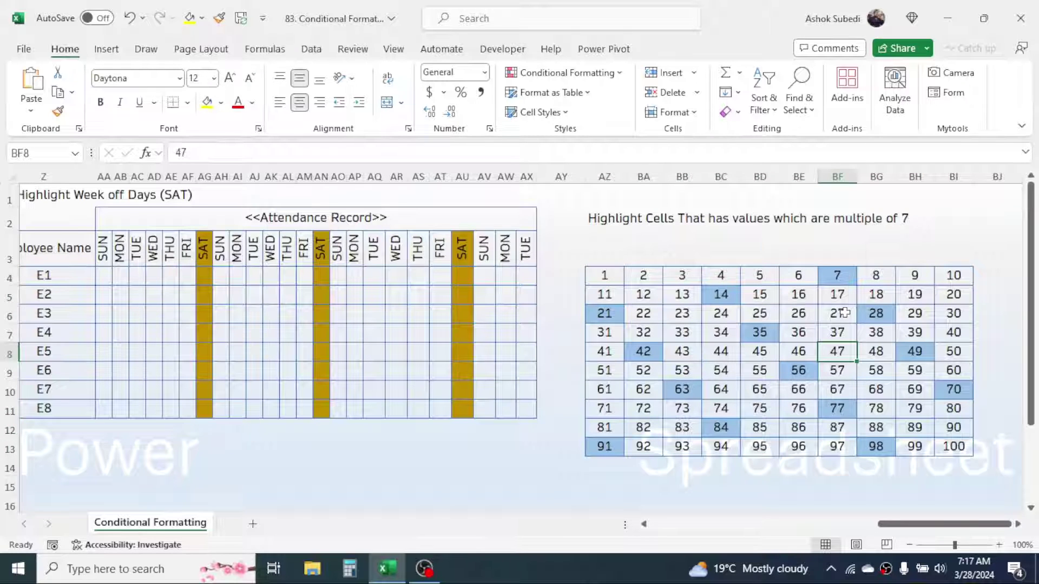
{"action": "left_click", "coordinate": [910, 365]}
{"action": "left_click", "coordinate": [944, 391]}
{"action": "left_click", "coordinate": [734, 374]}
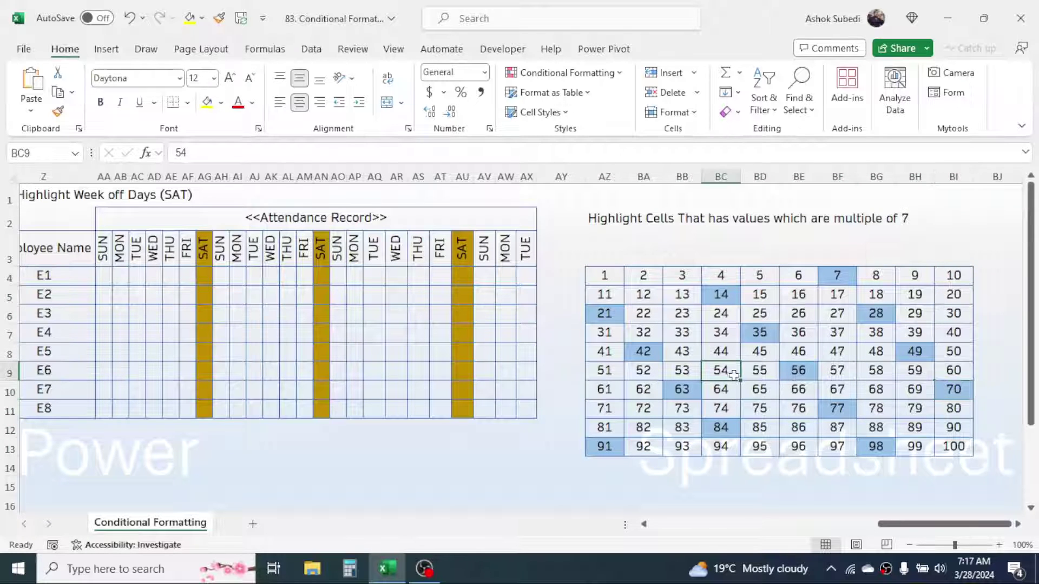
Select the entire worksheet and look at the options for clearing conditional formatting rules, leaving without clearing any
{"action": "left_click_drag", "start_coordinate": [920, 528], "coordinate": [661, 538]}
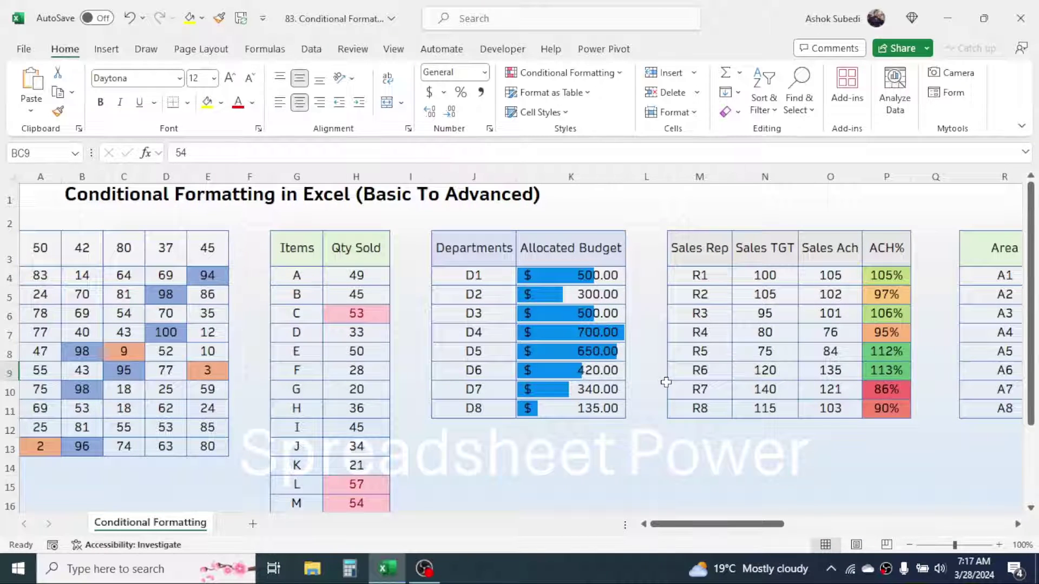
{"action": "left_click", "coordinate": [712, 524]}
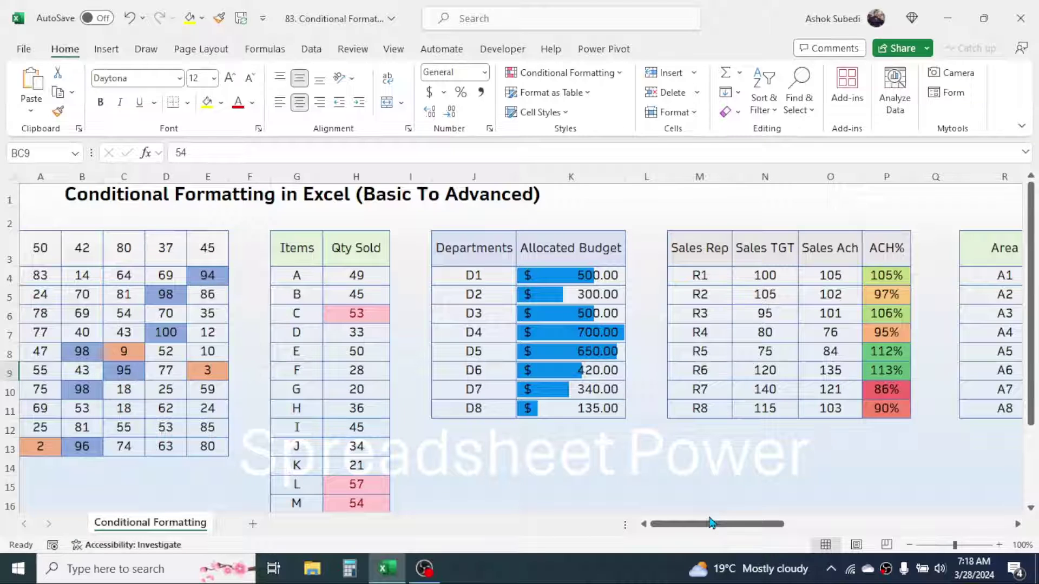
{"action": "left_click", "coordinate": [6, 176]}
{"action": "left_click", "coordinate": [605, 73]}
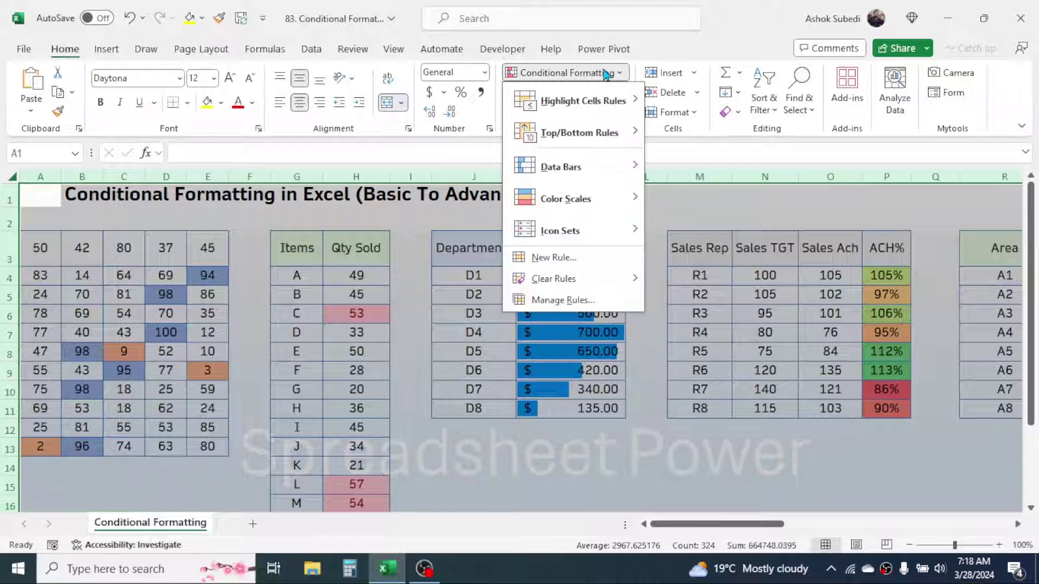
{"action": "mouse_move", "coordinate": [538, 286]}
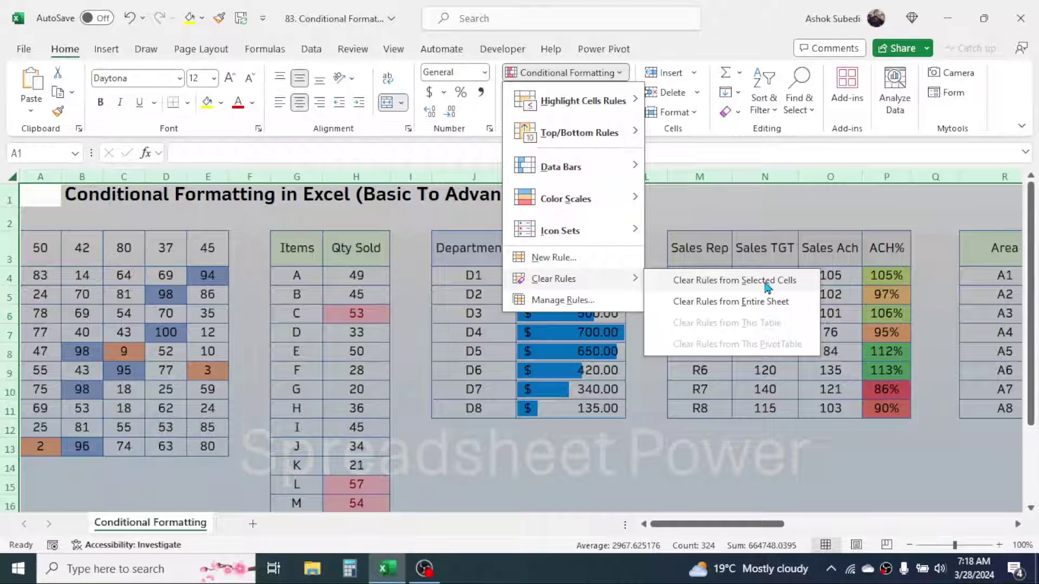
{"action": "left_click", "coordinate": [807, 450]}
{"action": "left_click", "coordinate": [727, 466]}
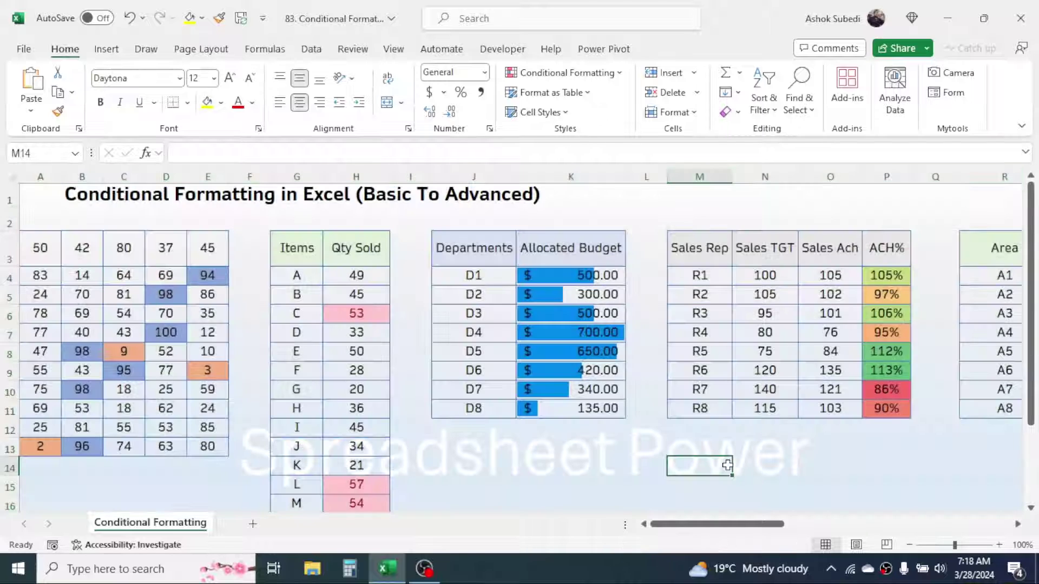
Clear the conditional formatting rules from the Allocated Budget cells K4:K11 only
{"action": "left_click_drag", "start_coordinate": [577, 276], "coordinate": [584, 407]}
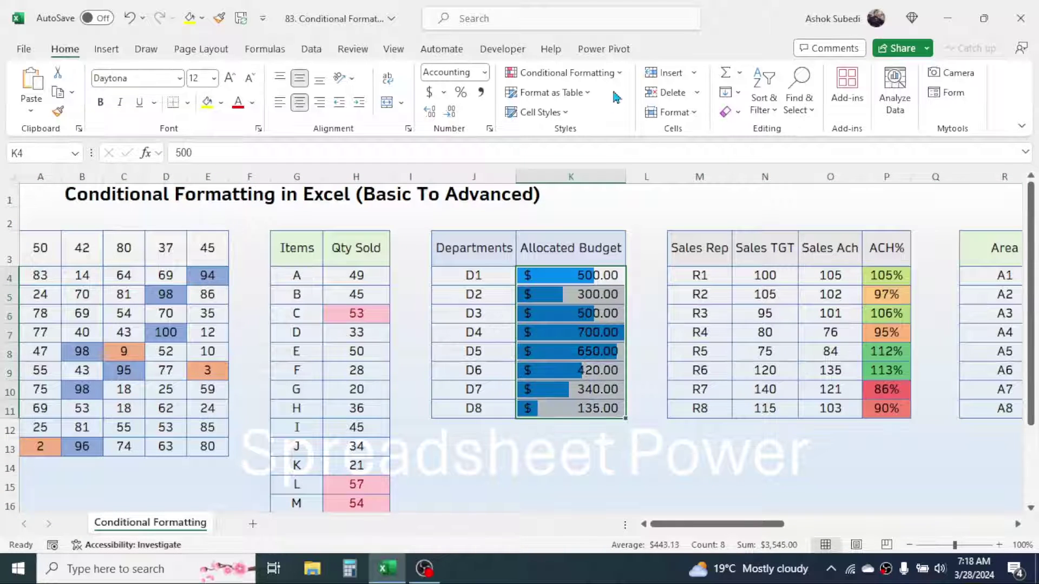
{"action": "left_click", "coordinate": [563, 72]}
{"action": "mouse_move", "coordinate": [536, 282]}
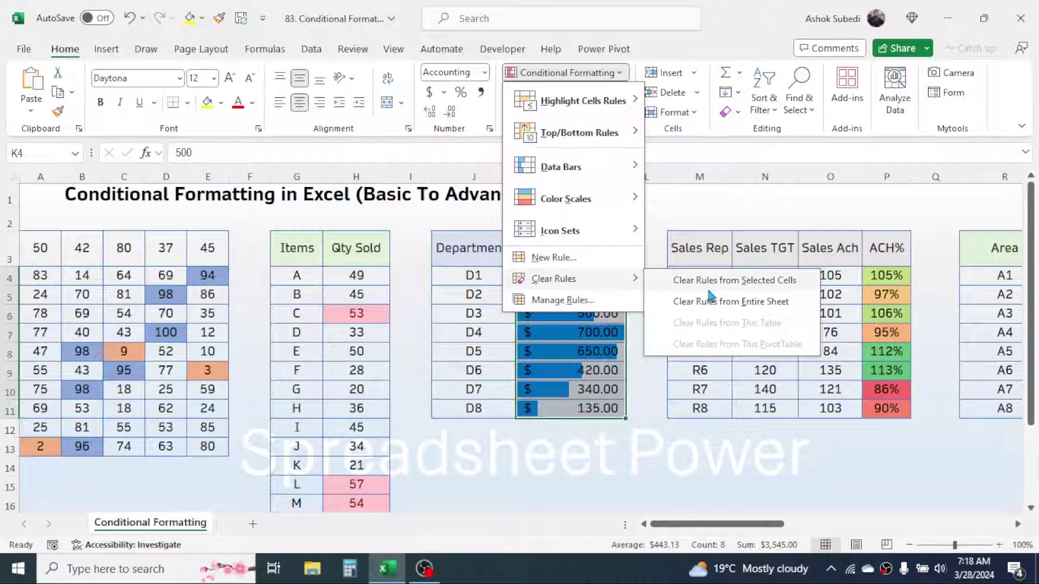
{"action": "left_click", "coordinate": [750, 283]}
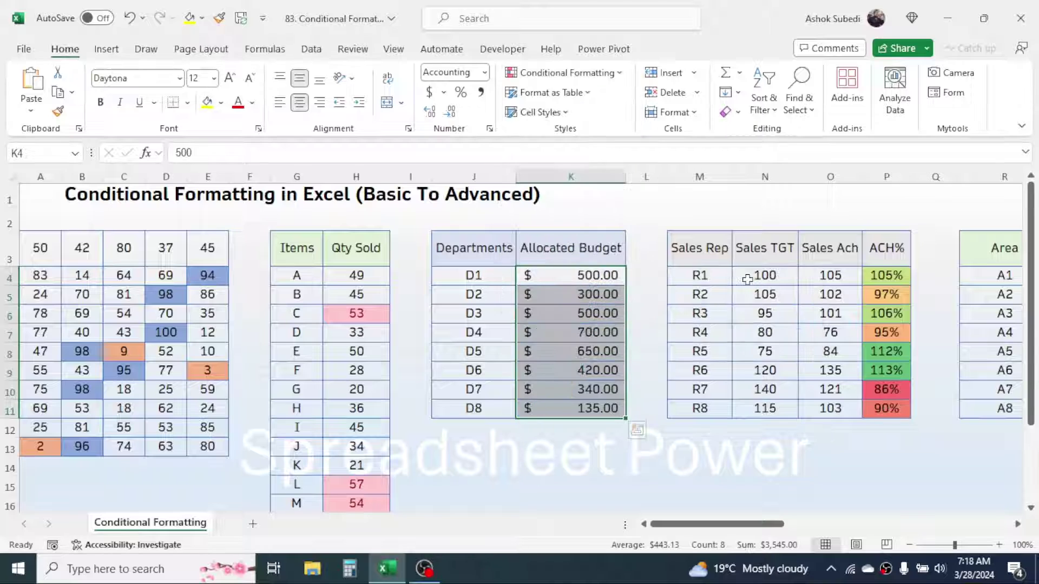
{"action": "left_click", "coordinate": [722, 289]}
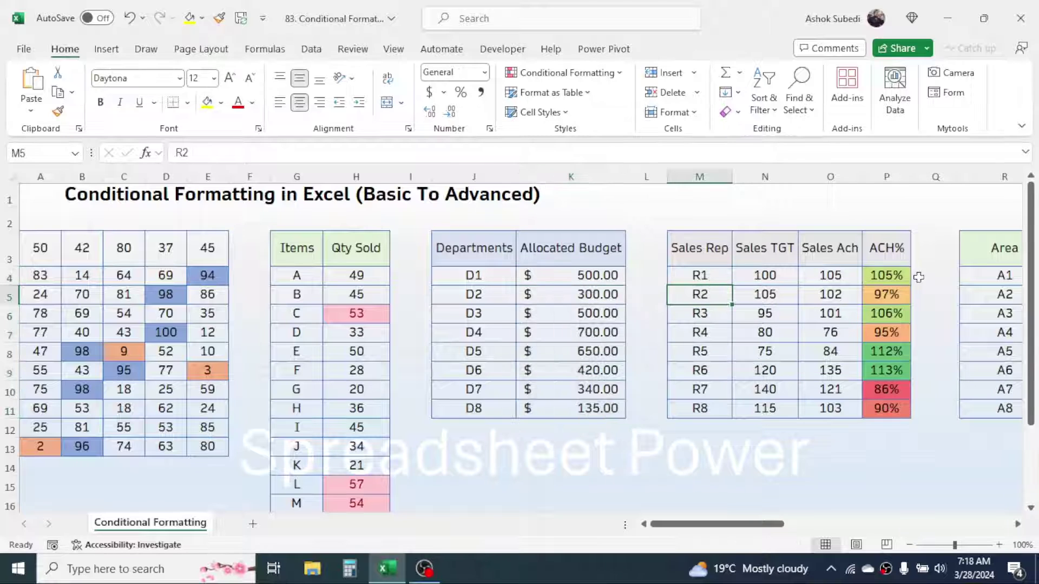
Review the color scale rule of the ACH% cells P4:P11 and its edit settings in the rules manager, changing nothing
{"action": "left_click_drag", "start_coordinate": [890, 275], "coordinate": [891, 410]}
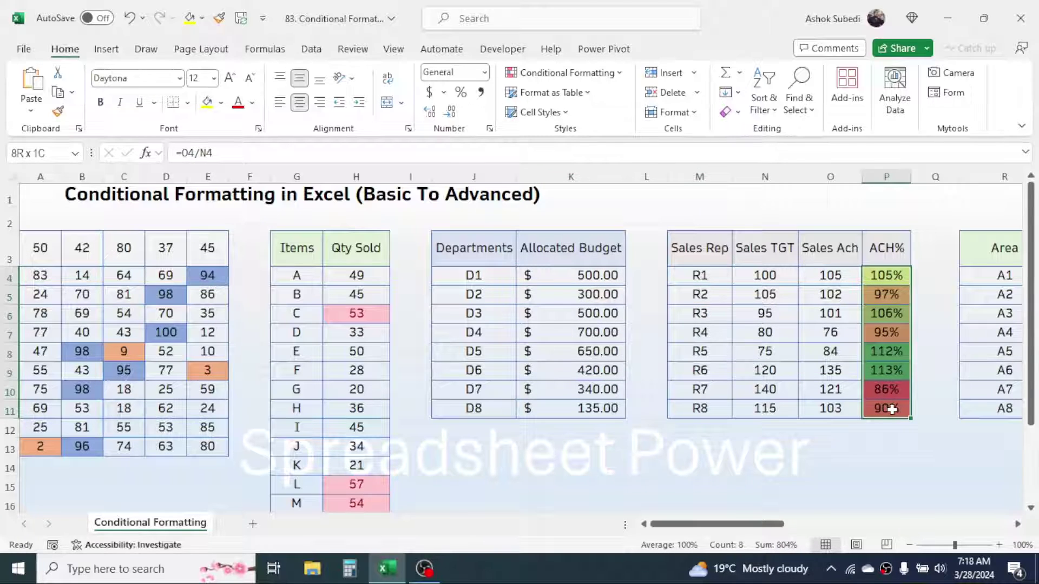
{"action": "left_click", "coordinate": [614, 73]}
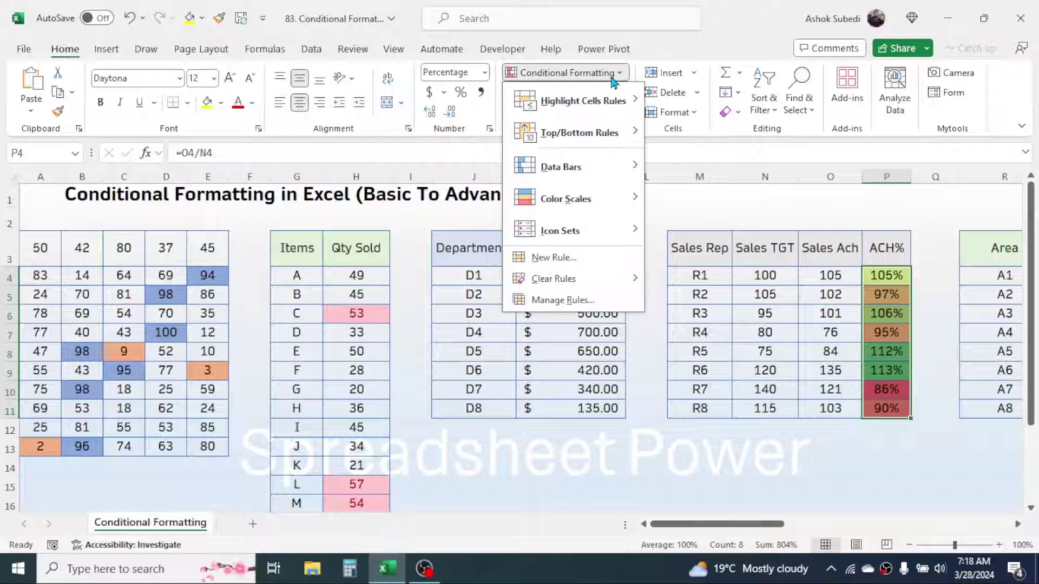
{"action": "left_click", "coordinate": [557, 299]}
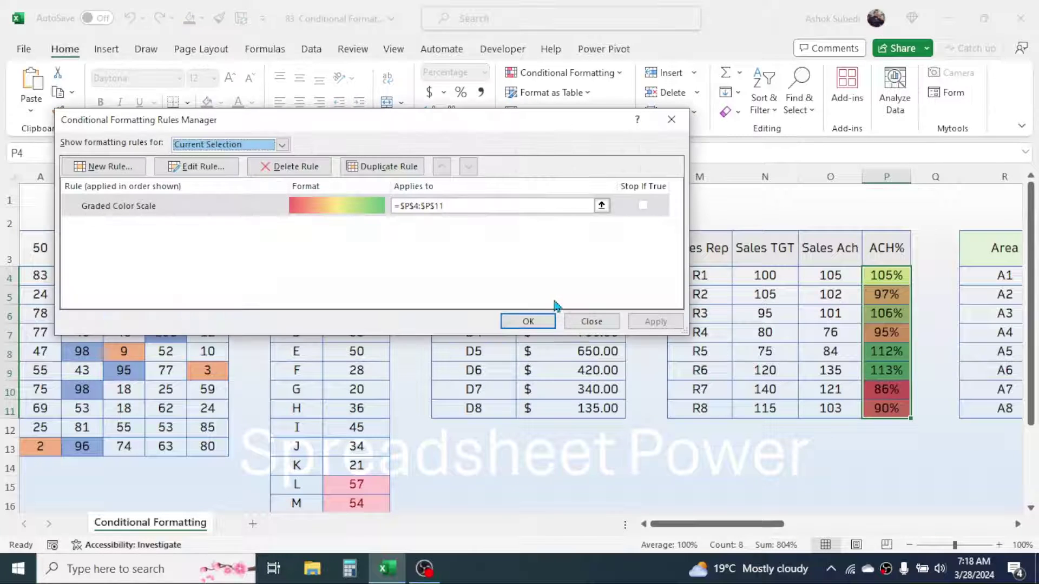
{"action": "left_click_drag", "start_coordinate": [404, 120], "coordinate": [557, 112]}
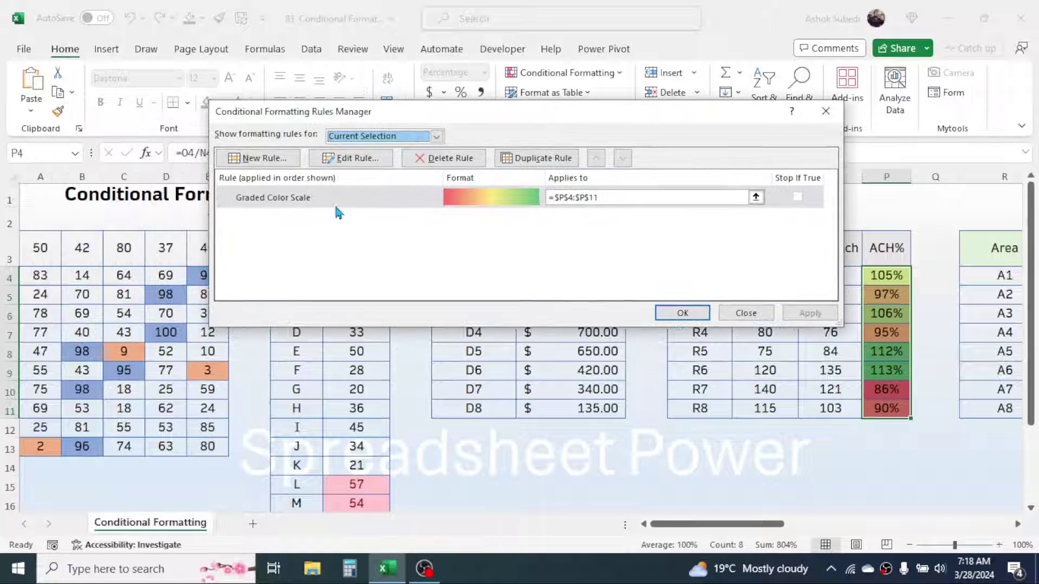
{"action": "left_click", "coordinate": [293, 199]}
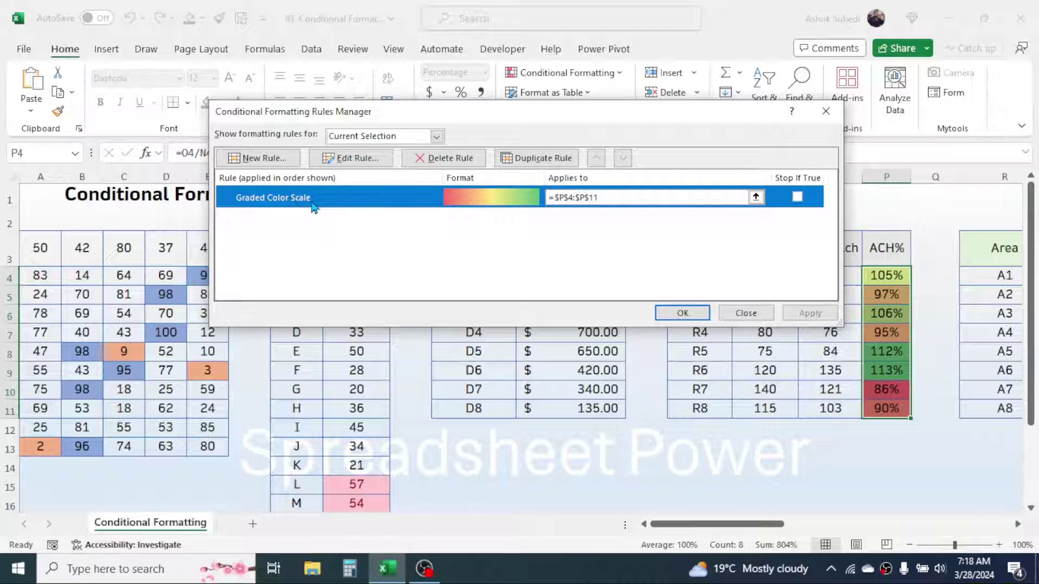
{"action": "left_click", "coordinate": [351, 158]}
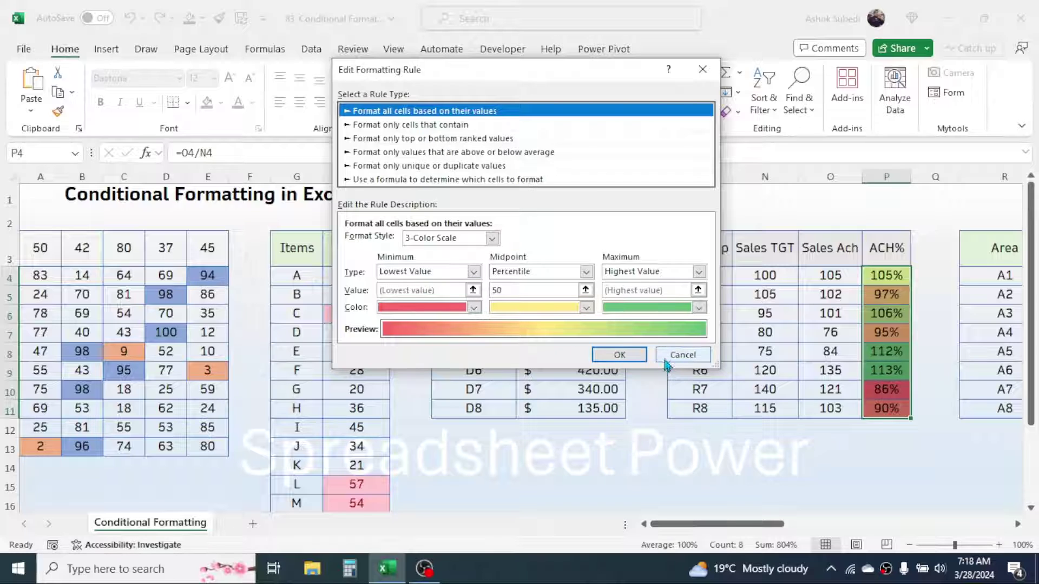
{"action": "left_click", "coordinate": [683, 356]}
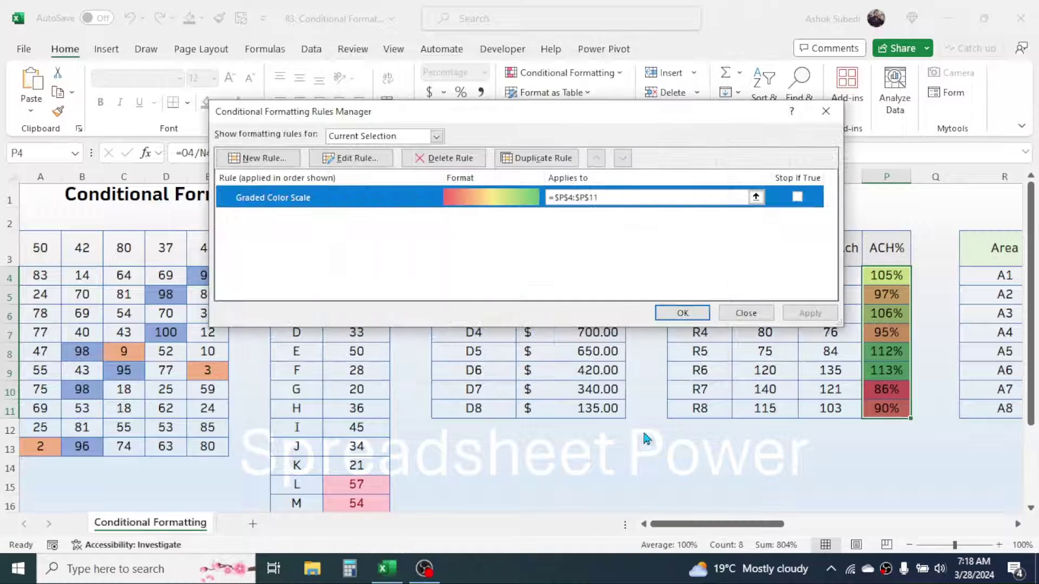
{"action": "left_click", "coordinate": [696, 313]}
{"action": "left_click", "coordinate": [671, 460]}
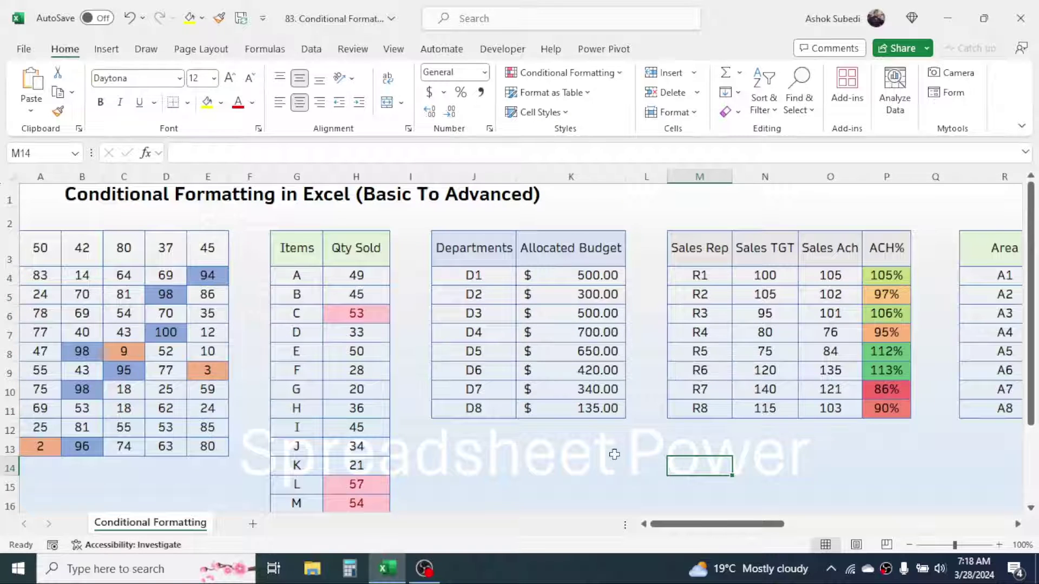